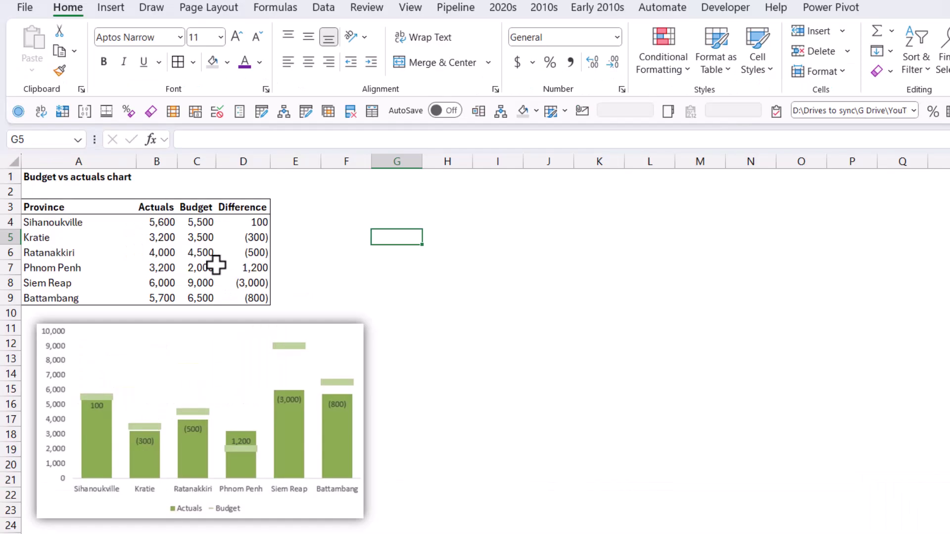
Insert a Clustered Column - Line combo chart from A3:C9 via Recommended Charts > All Charts
mouse_move(70, 208)
left_mouse_down()
mouse_move(77, 299)
mouse_move(200, 292)
left_mouse_up()
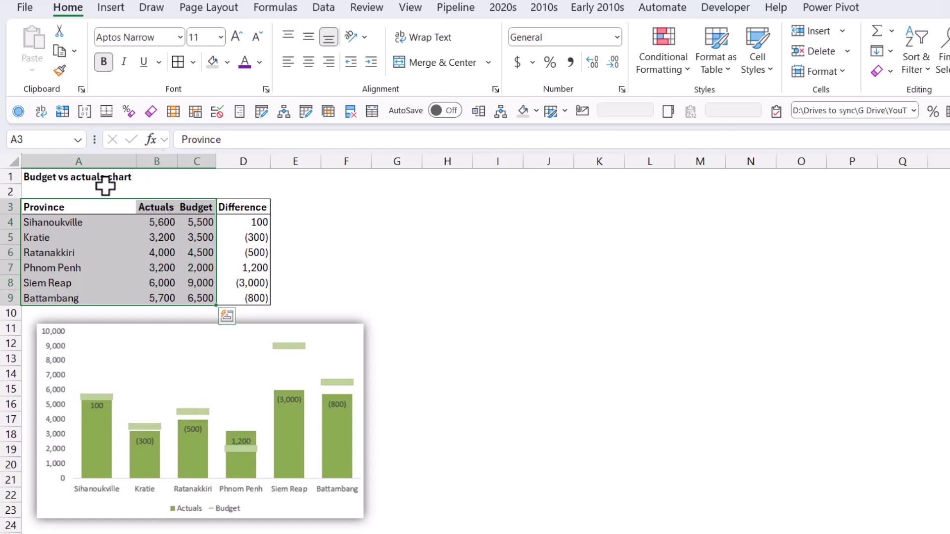
left_click(110, 8)
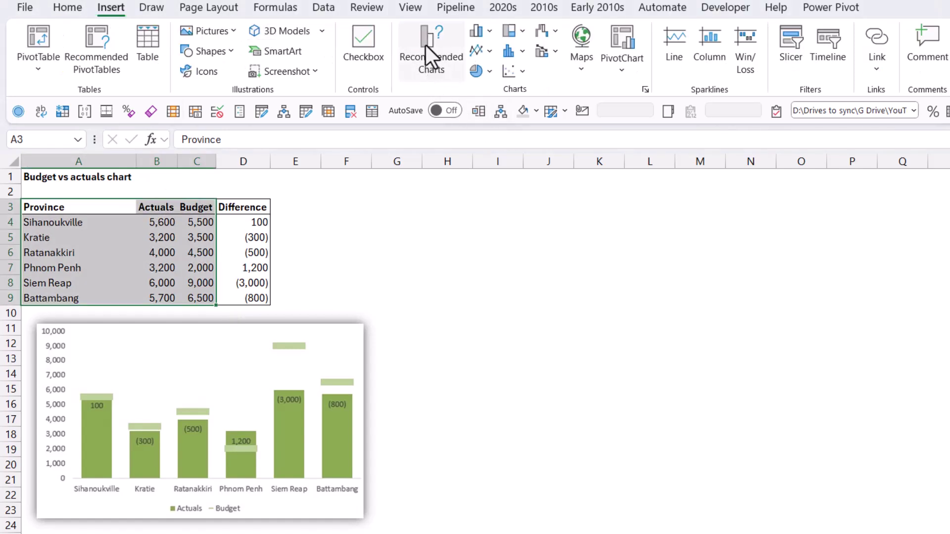
left_click(436, 66)
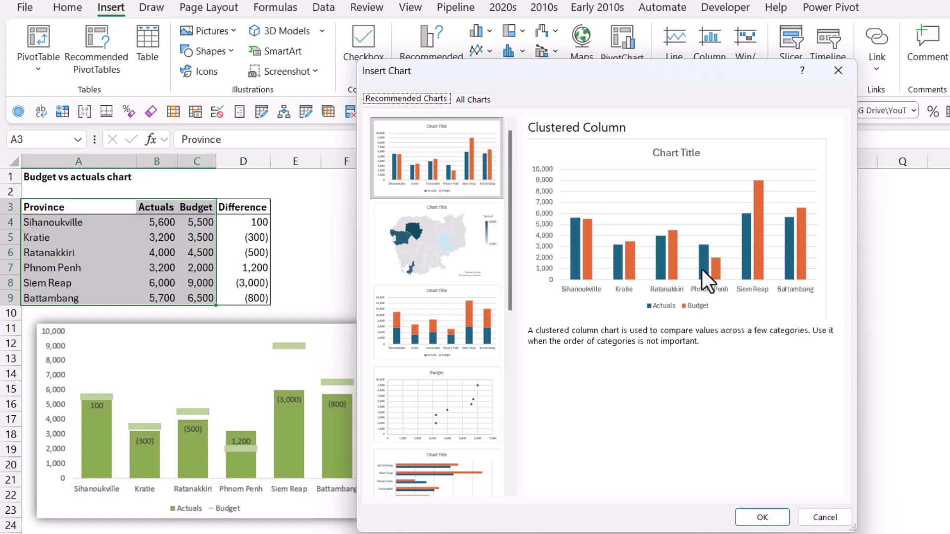
left_click(478, 103)
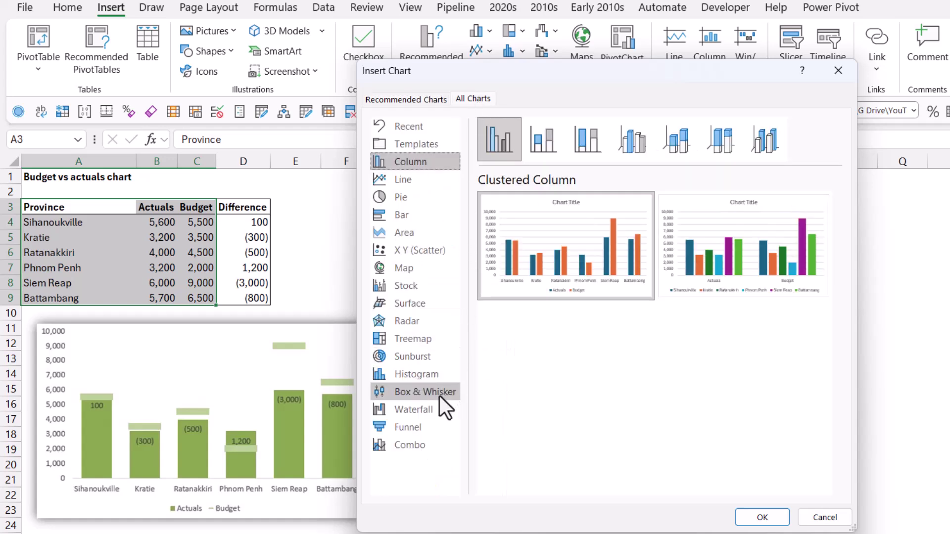
left_click(435, 445)
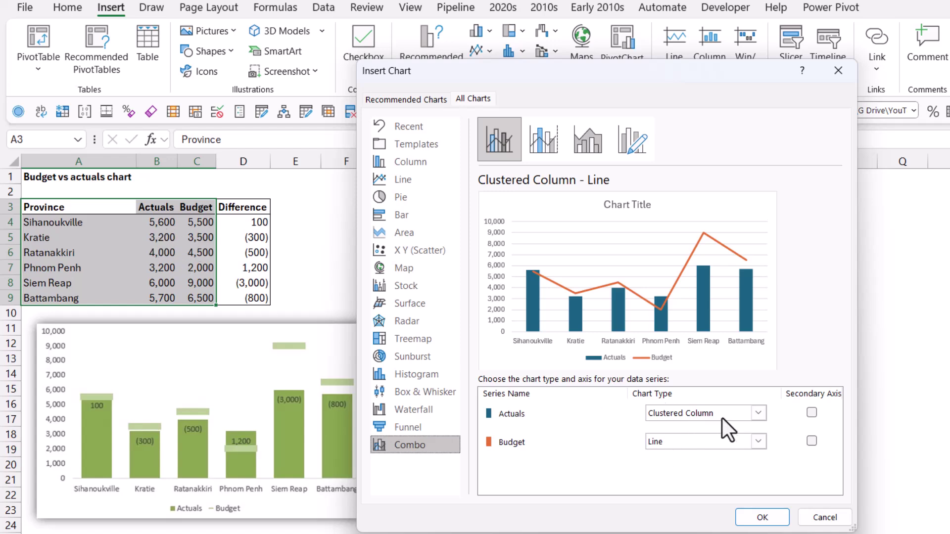
left_click(757, 518)
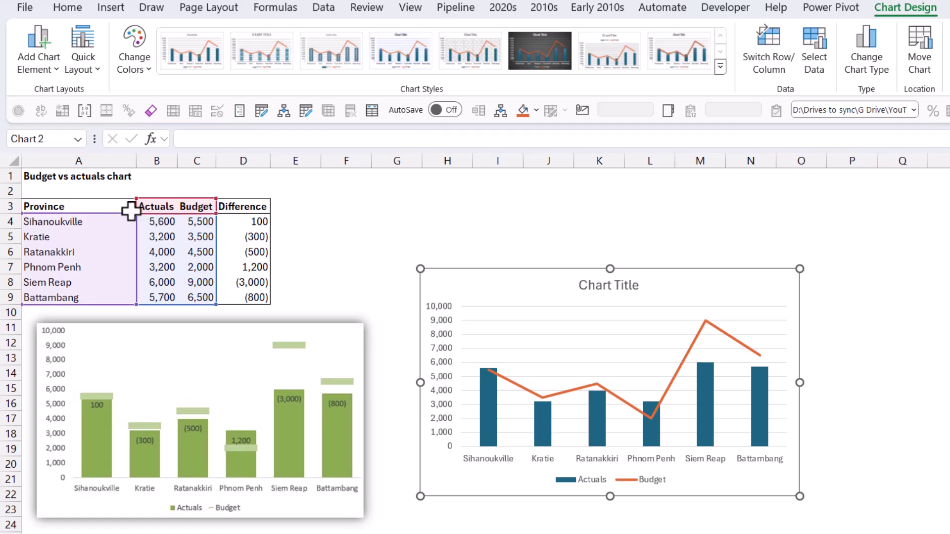
left_click_drag(128, 207, 208, 297)
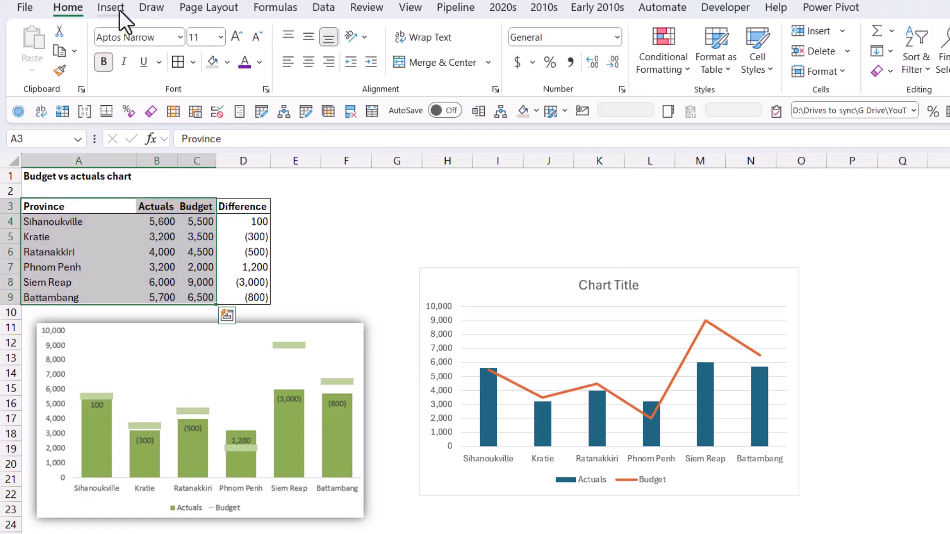
left_click(111, 8)
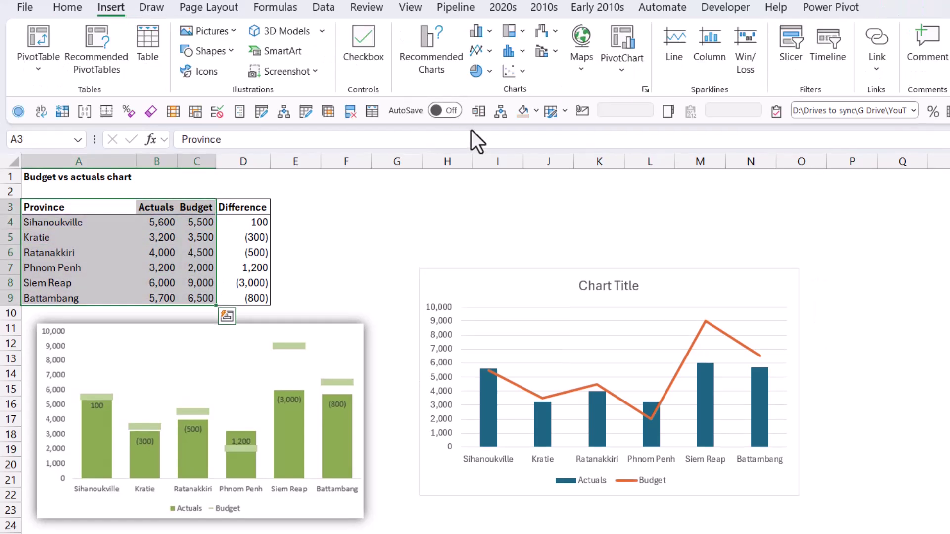
left_click(546, 47)
key("Escape")
left_click(722, 332)
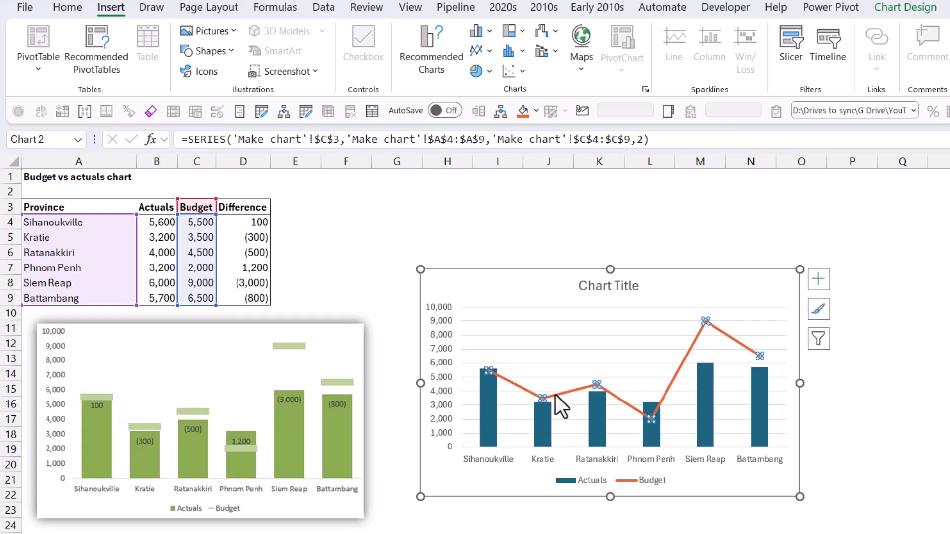
Remove the connecting line from the Budget series in Format Data Series
right_click(702, 322)
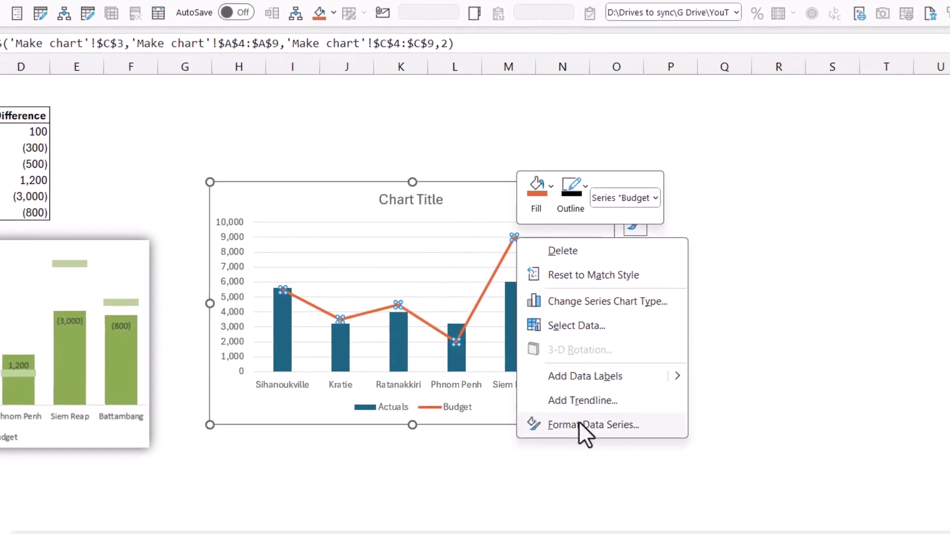
left_click(723, 475)
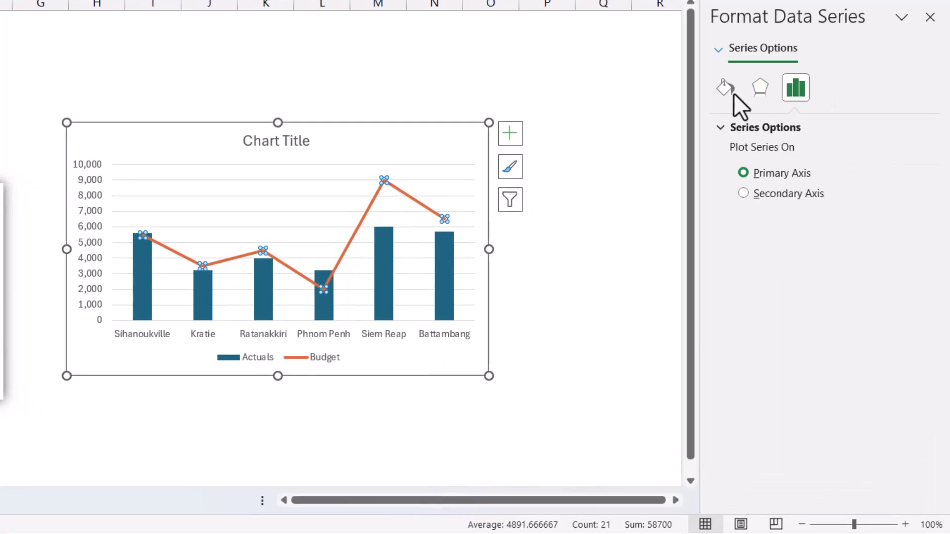
left_click(726, 90)
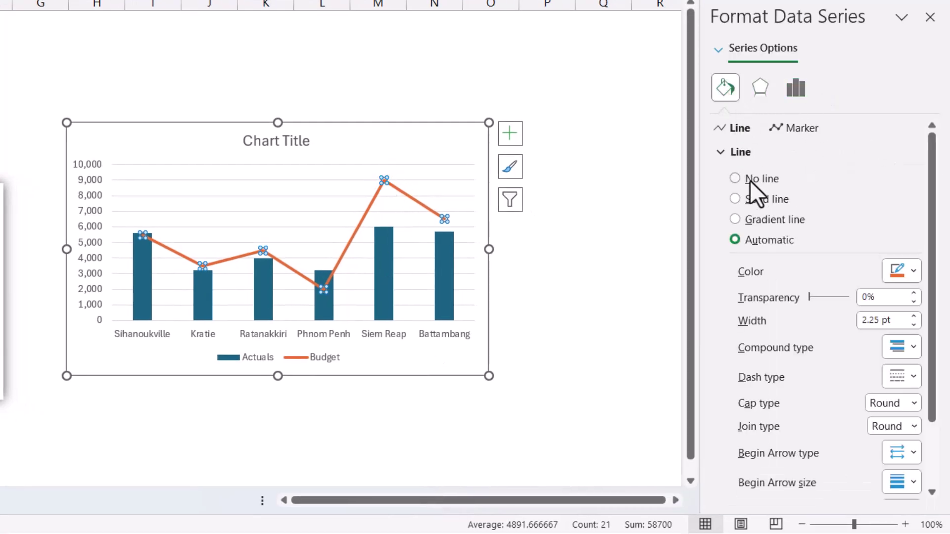
left_click(736, 179)
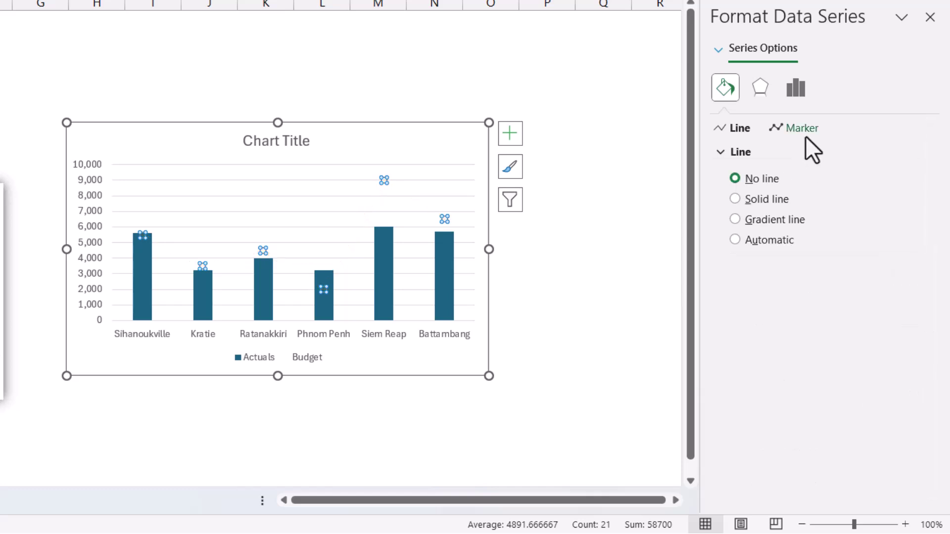
Give the Budget series built-in dash markers at size 20
left_click(804, 132)
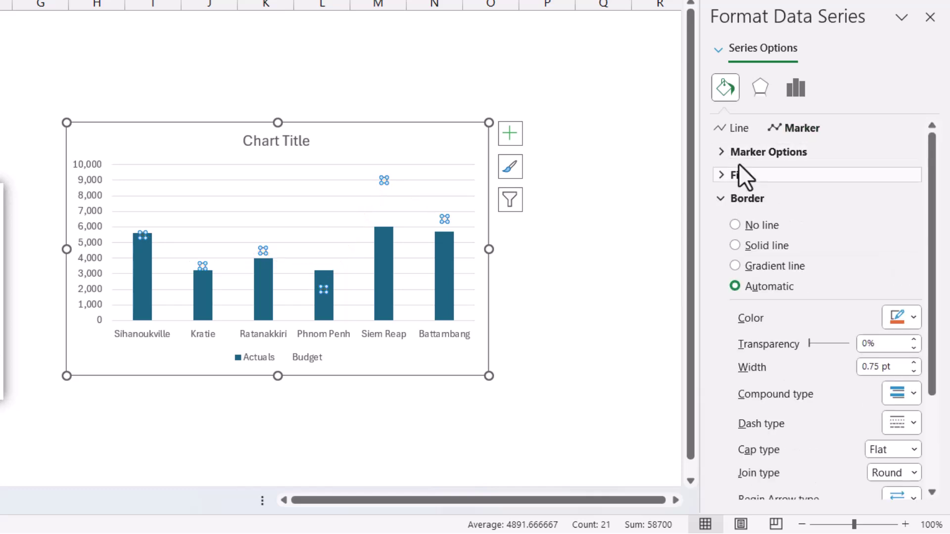
left_click(743, 154)
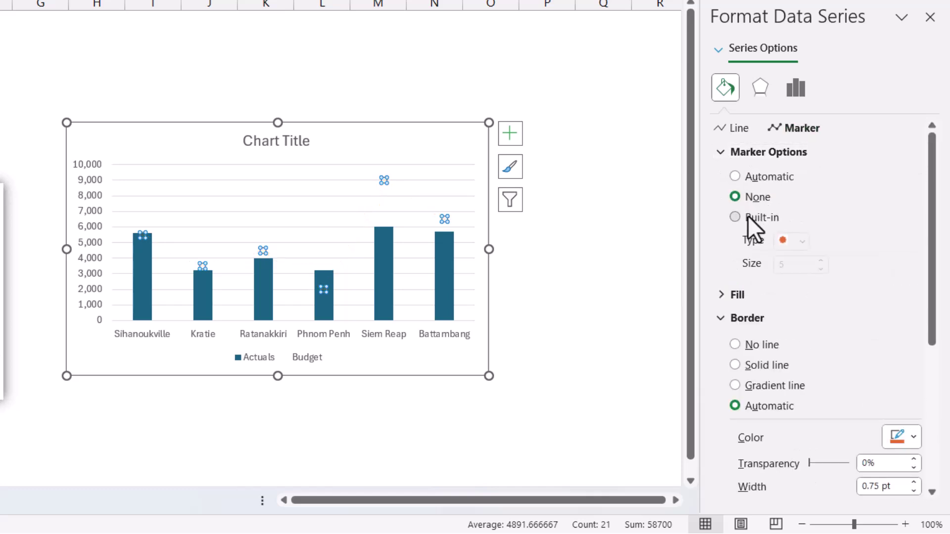
left_click(736, 217)
left_click(803, 238)
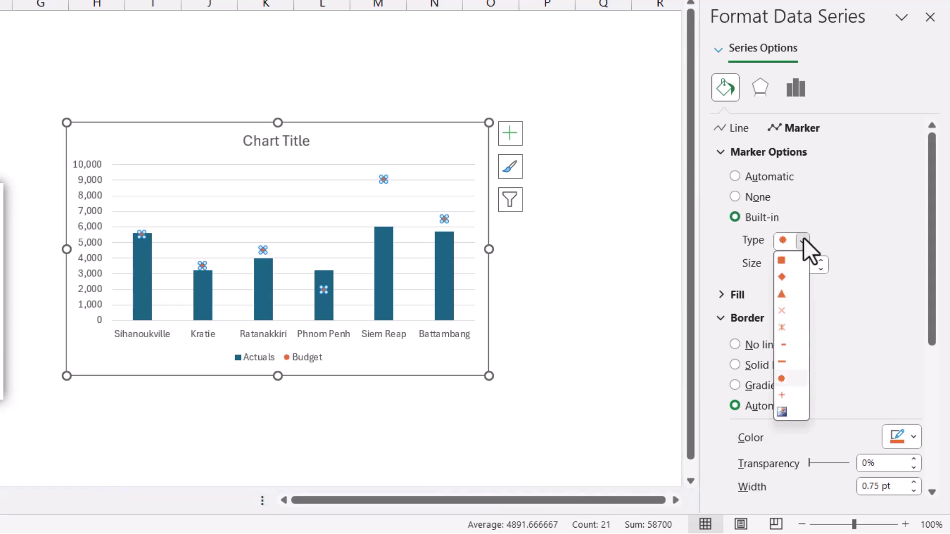
left_click(801, 360)
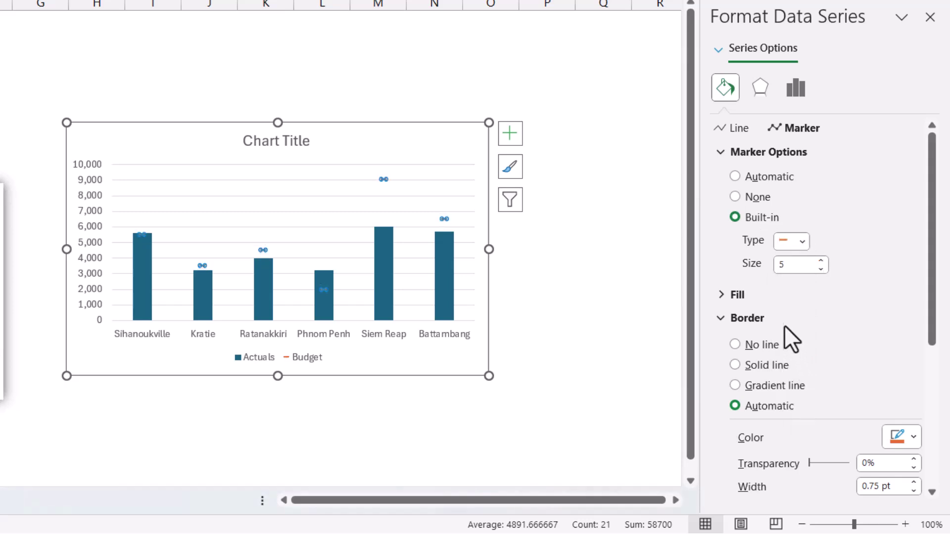
double_click(779, 266)
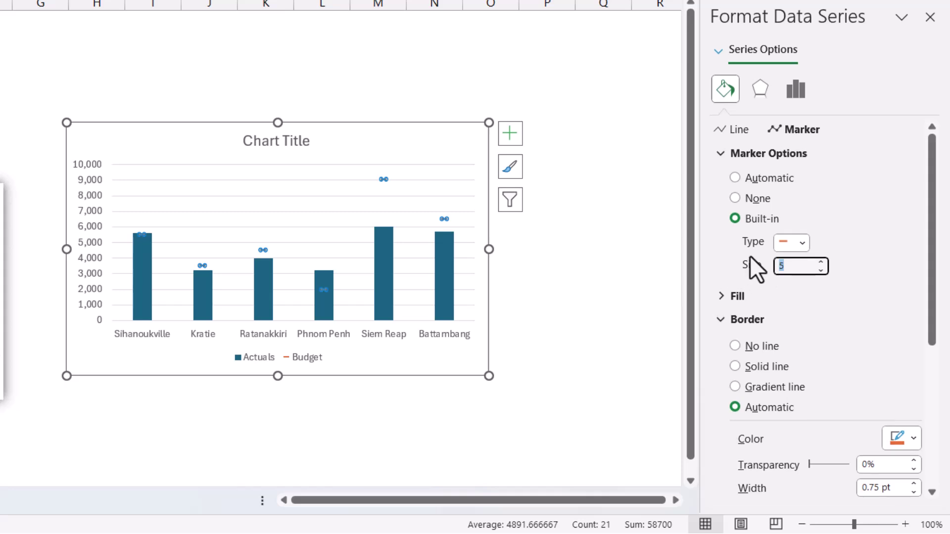
type("20")
key("Return")
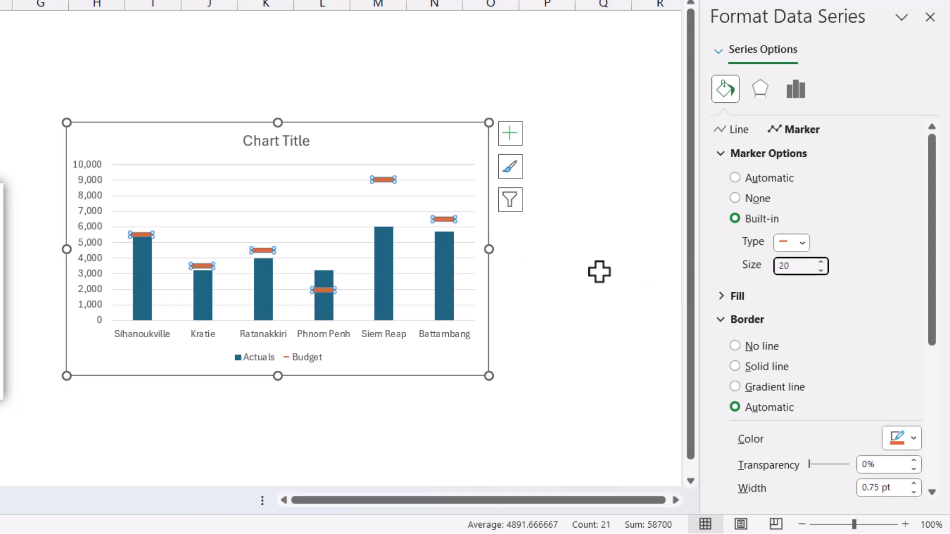
left_click(572, 327)
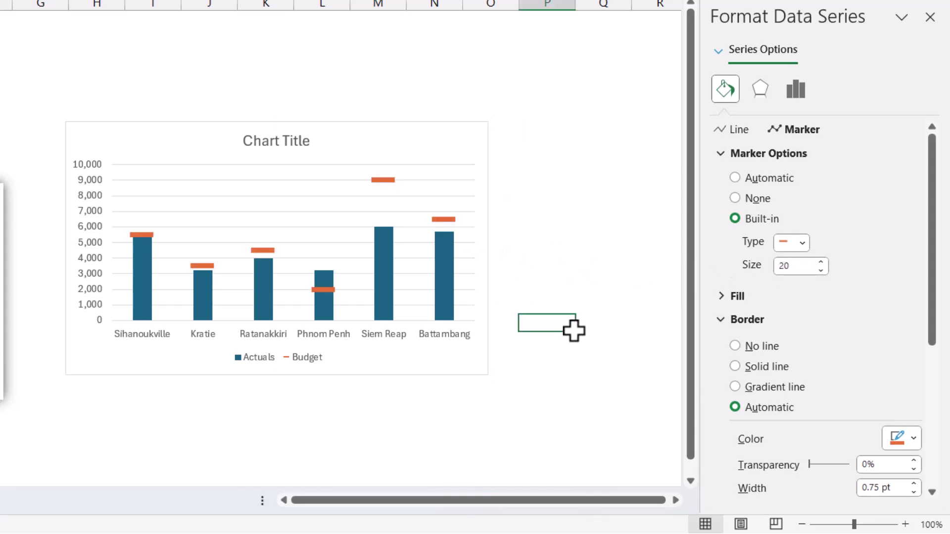
Add data labels to the Budget series through Chart Elements > Data Labels
left_click(931, 17)
left_click(351, 174)
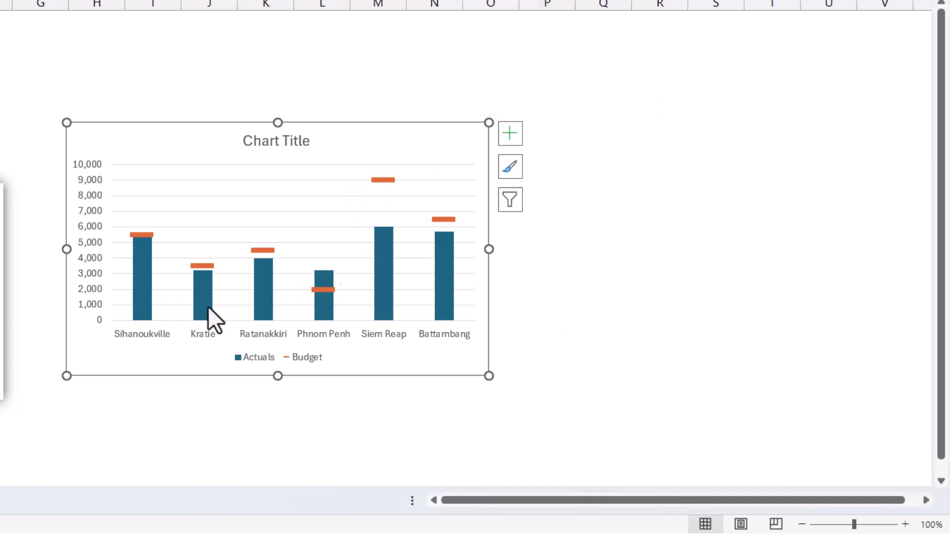
left_click(386, 181)
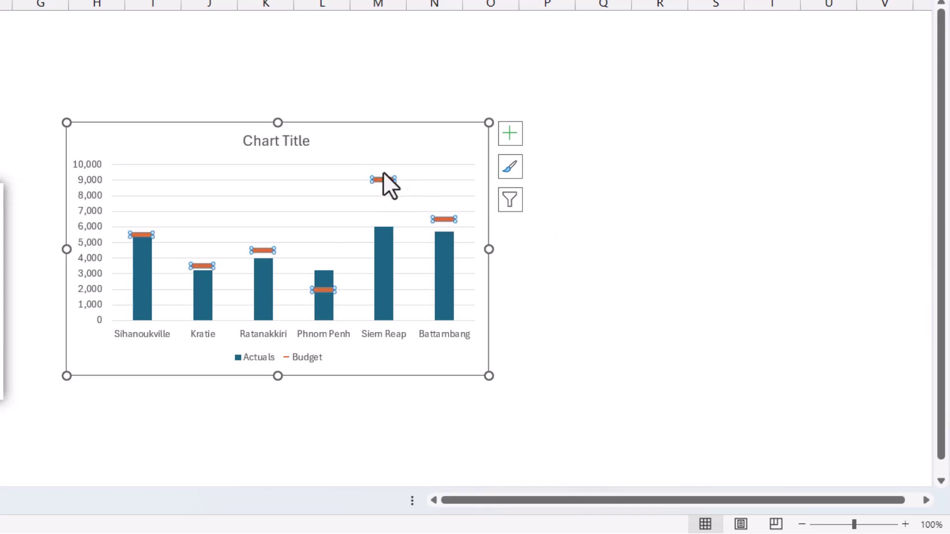
left_click(510, 133)
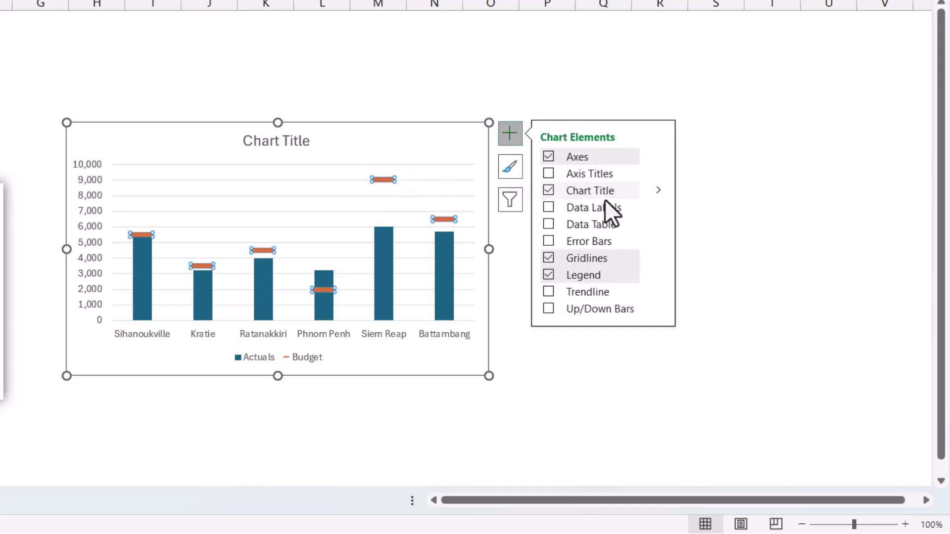
left_click(659, 206)
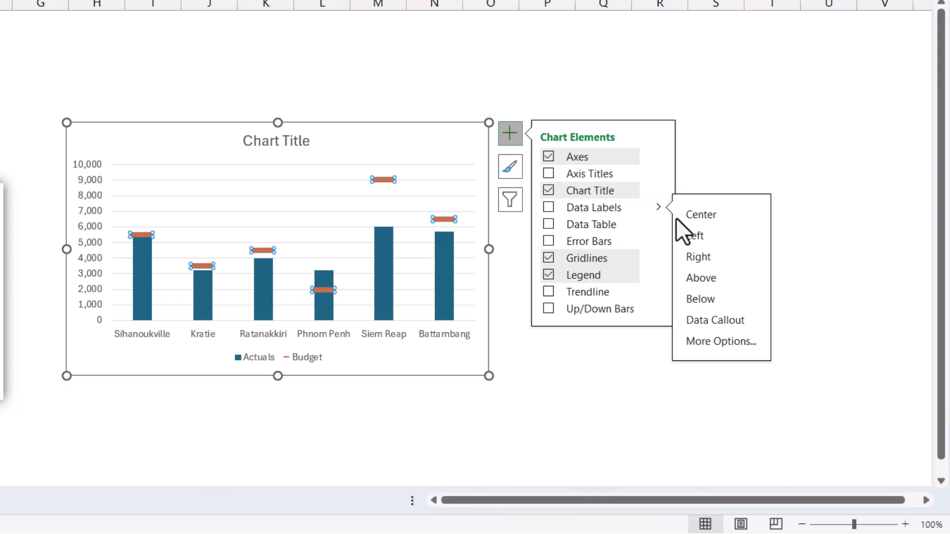
left_click(723, 342)
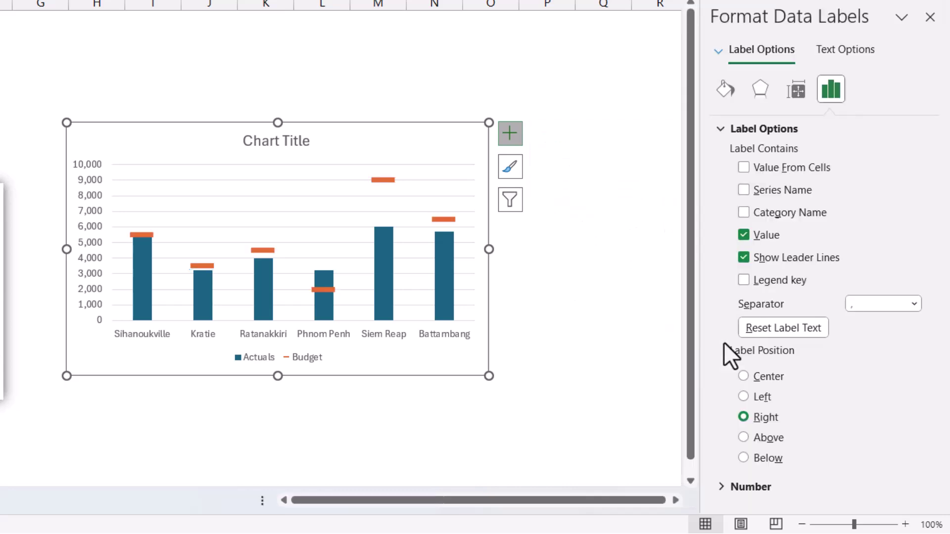
Try taking label text from the Difference cells, then undo it
left_click(744, 169)
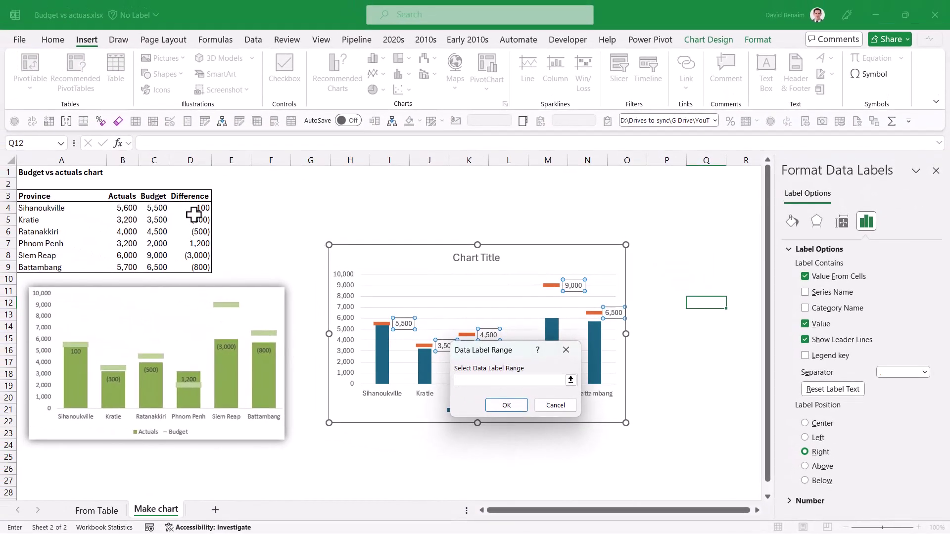
mouse_move(171, 196)
left_mouse_down()
mouse_move(178, 249)
mouse_move(197, 269)
left_mouse_up()
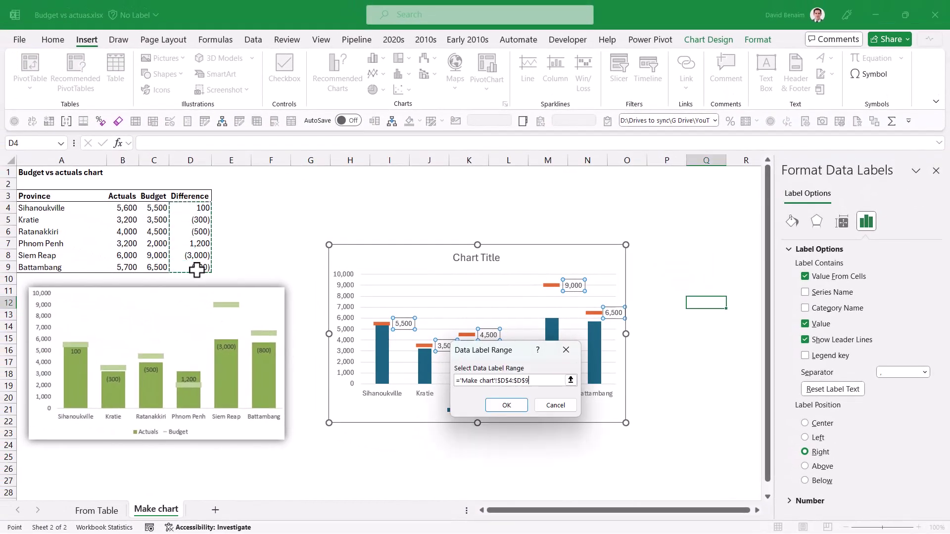
left_click(500, 407)
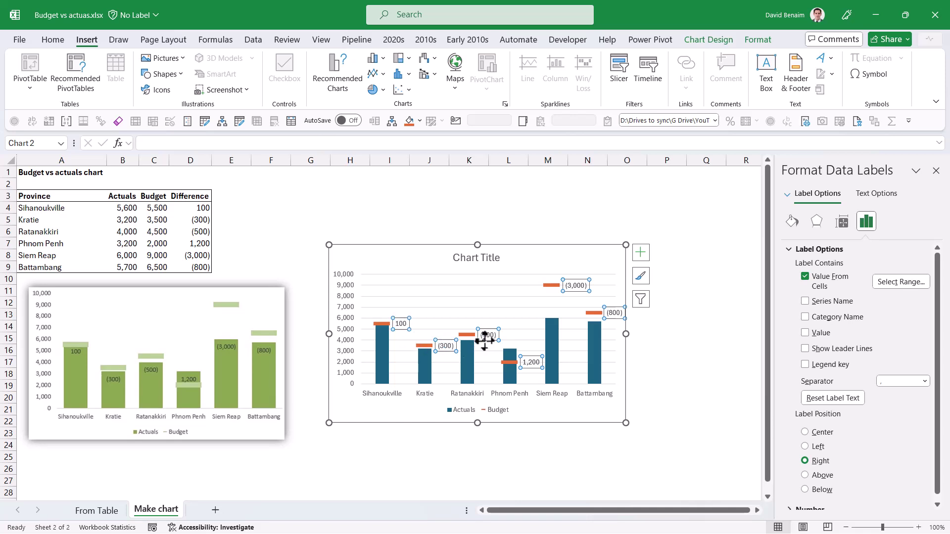
key("ctrl+z")
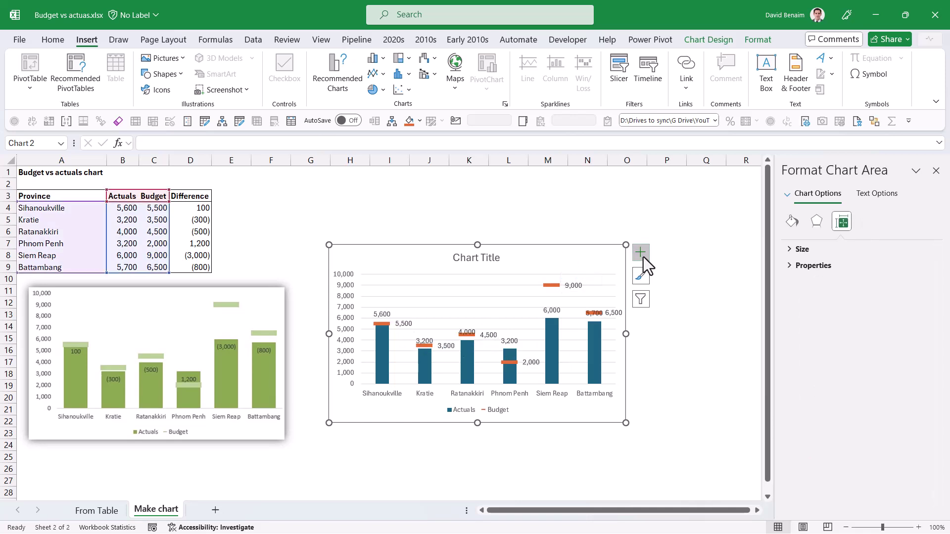
Delete the data labels on the Actuals columns, keeping the Budget labels
left_click(641, 252)
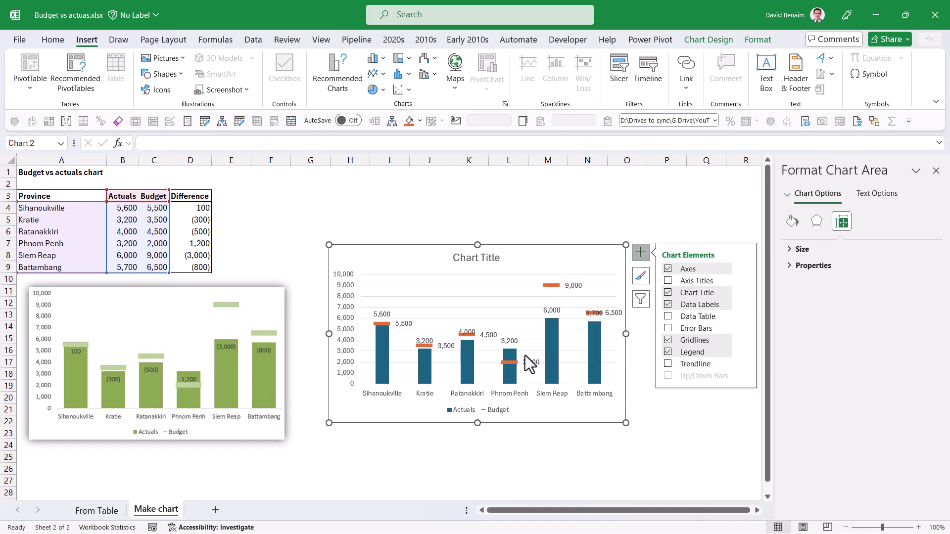
left_click(511, 341)
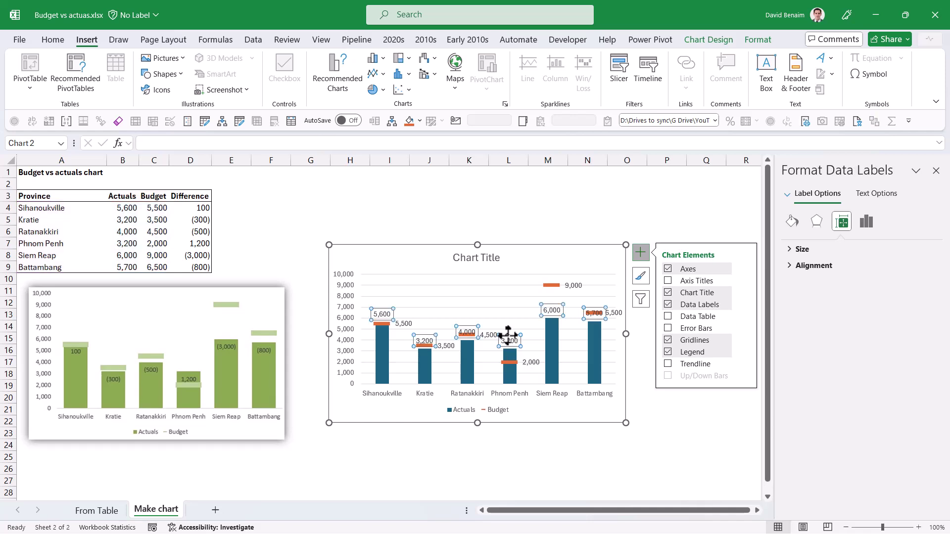
key("Delete")
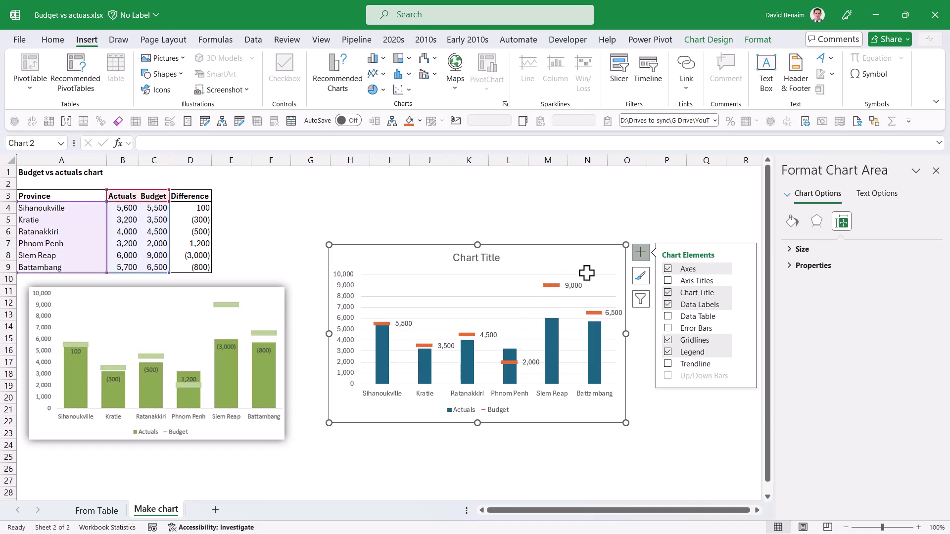
left_click(573, 285)
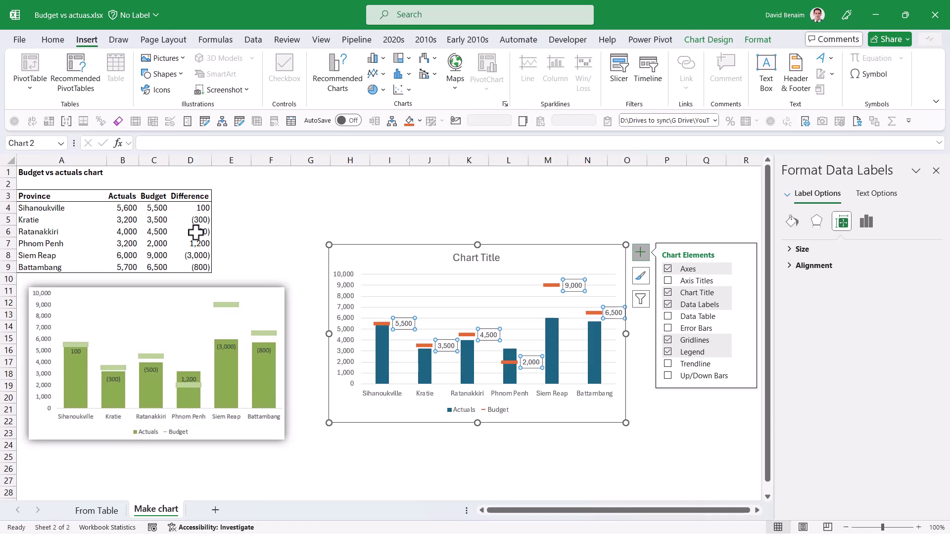
Retitle the chart 'Budget vs actuals'
left_click(467, 258)
double_click(466, 258)
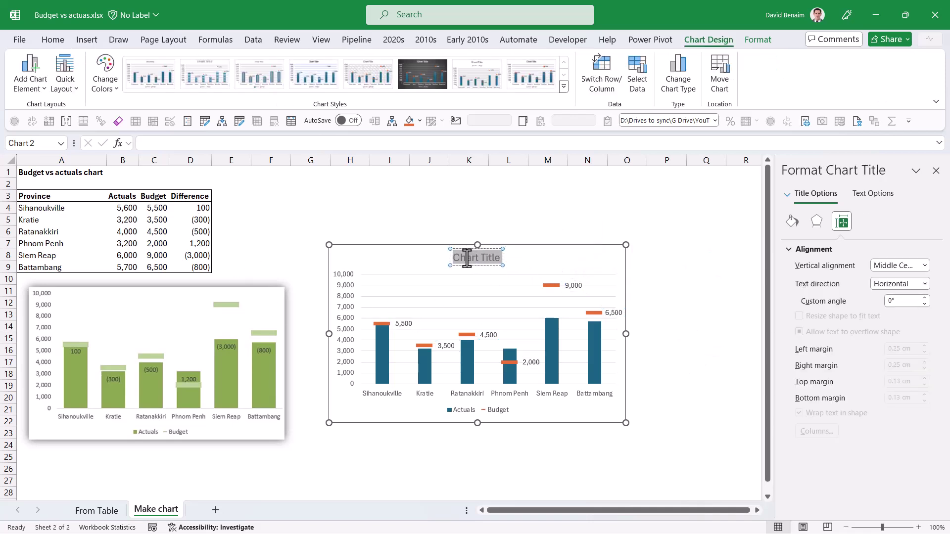
type("Budget")
type(" b")
type("s actu")
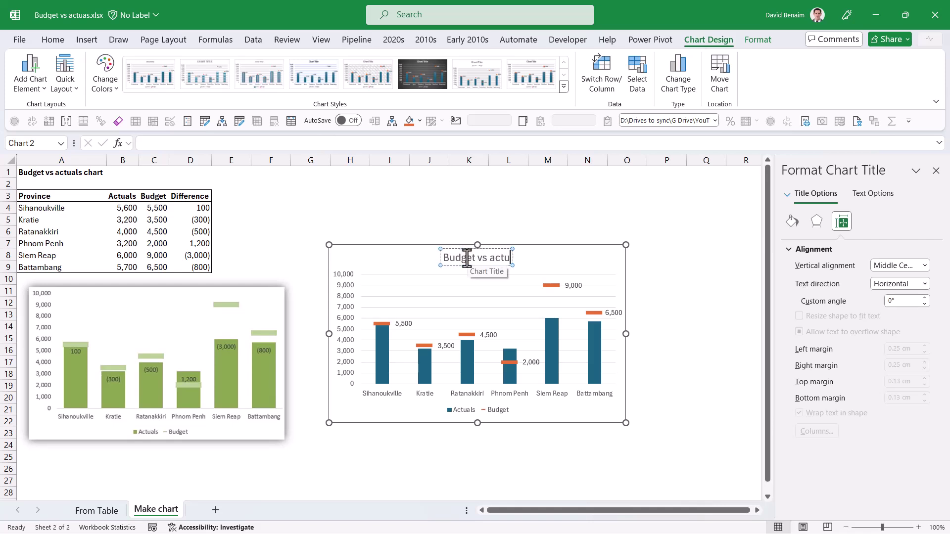
type("als")
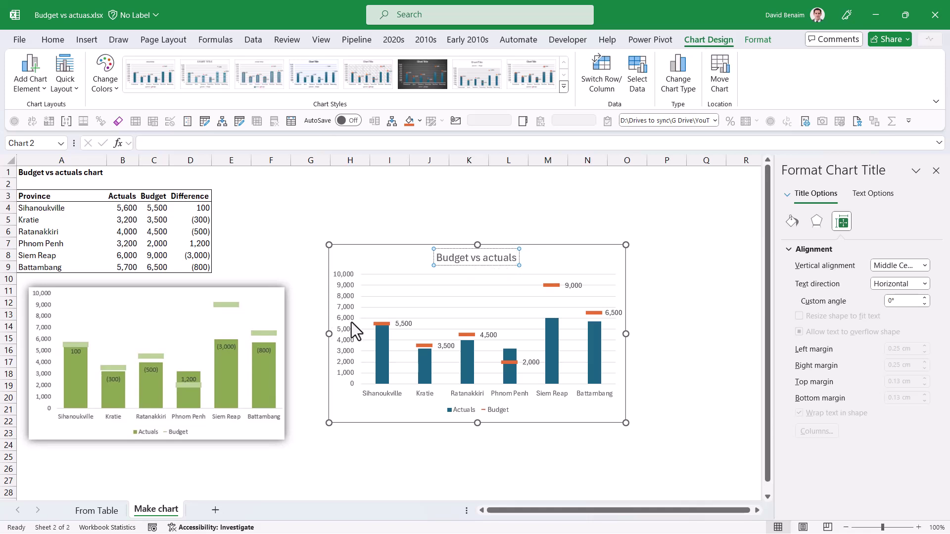
Apply the green Monochromatic palette from the chart's Chart Styles > Color options
left_click(350, 319)
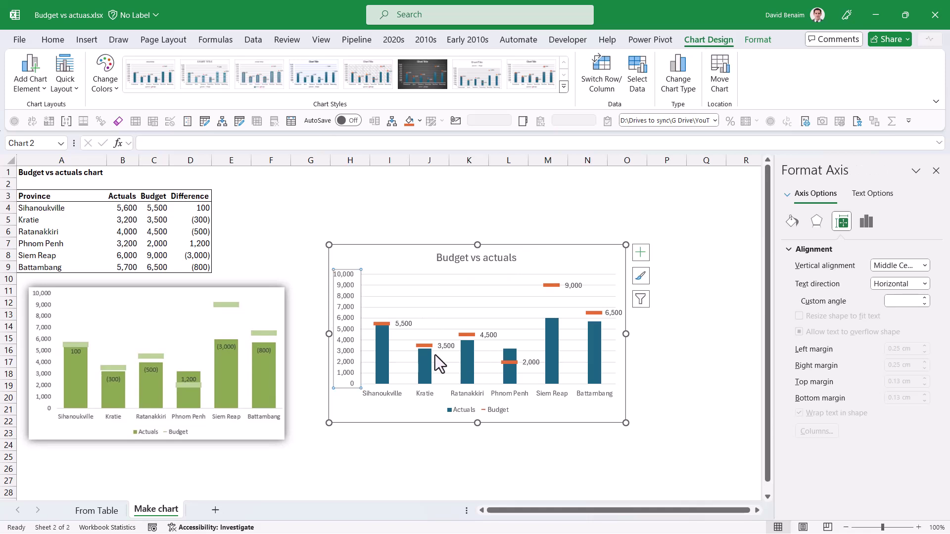
left_click(435, 286)
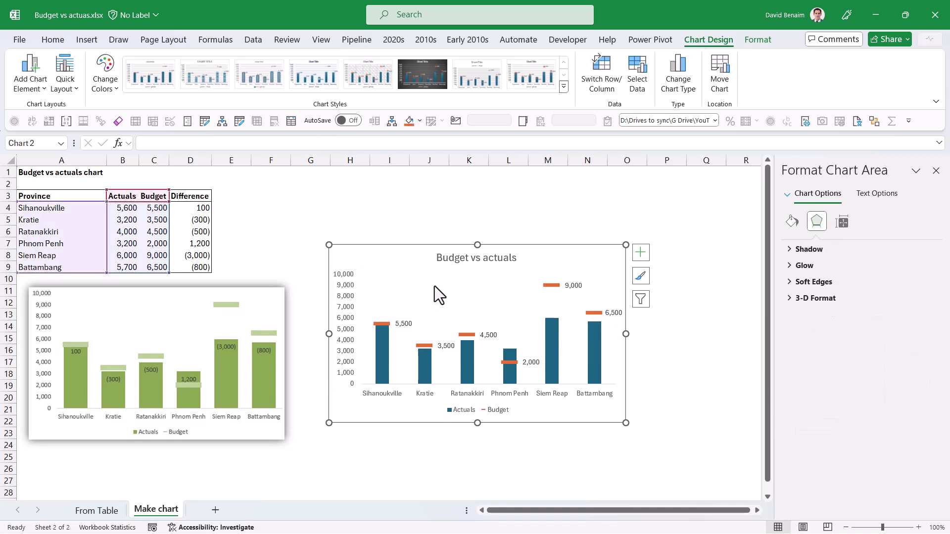
left_click(642, 278)
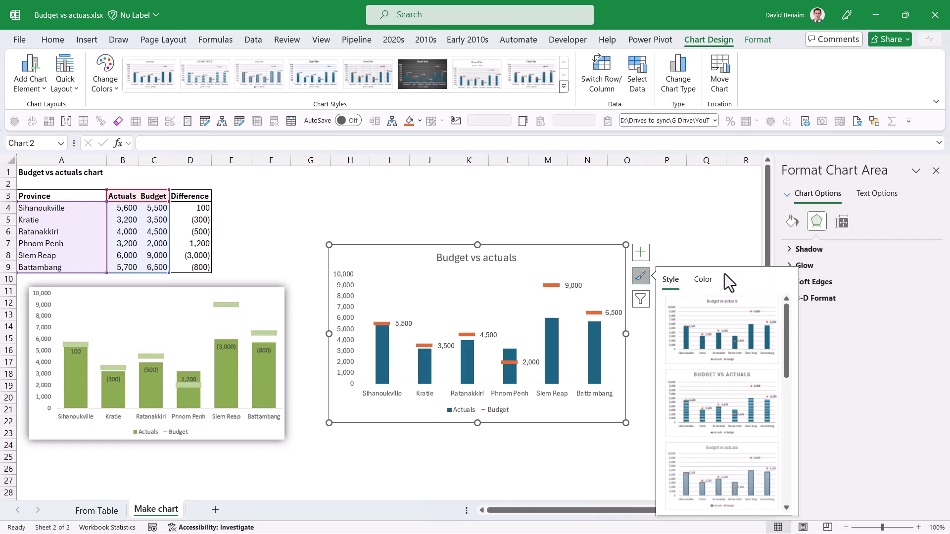
left_click(711, 278)
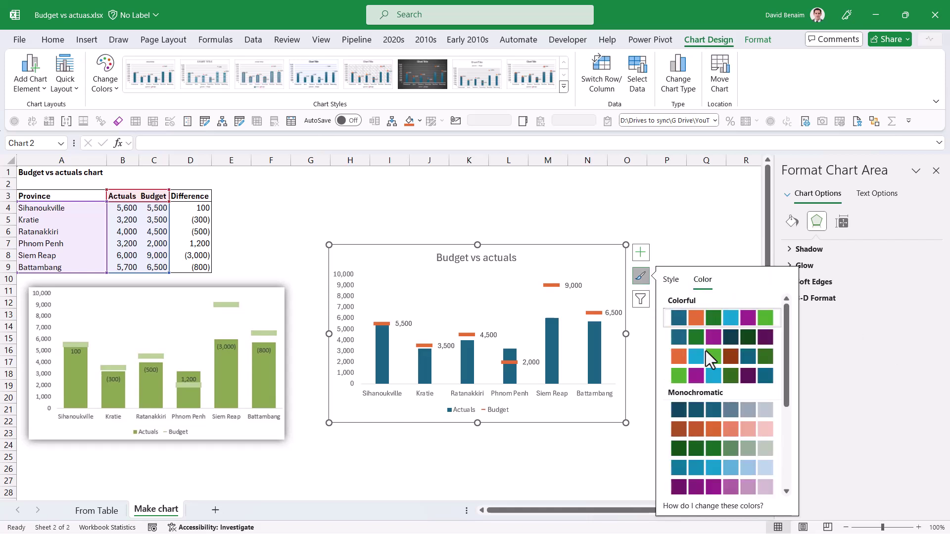
left_click(705, 453)
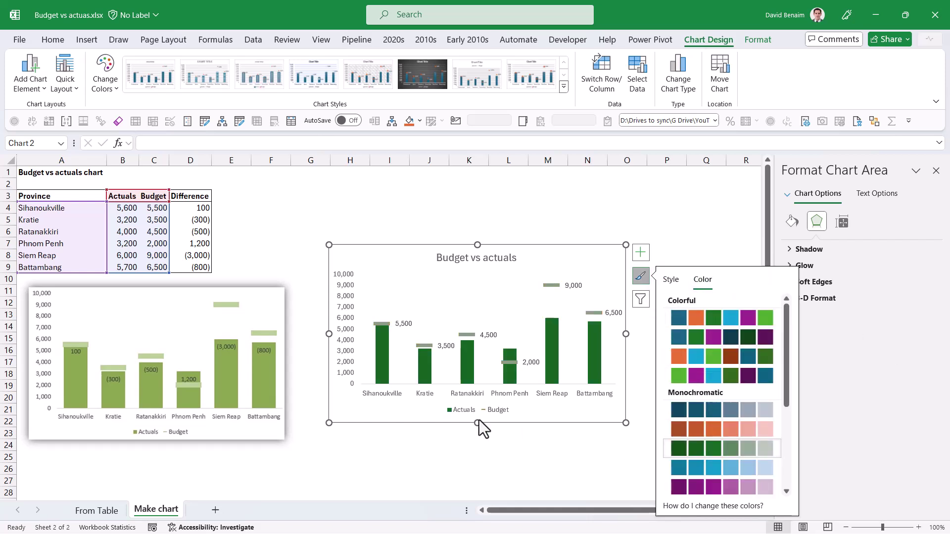
left_click(33, 282)
Move the chart picture down and enter Kep's Actuals 5000 and Budget 4300 in row 10
left_click_drag(164, 301, 167, 303)
type("Kep")
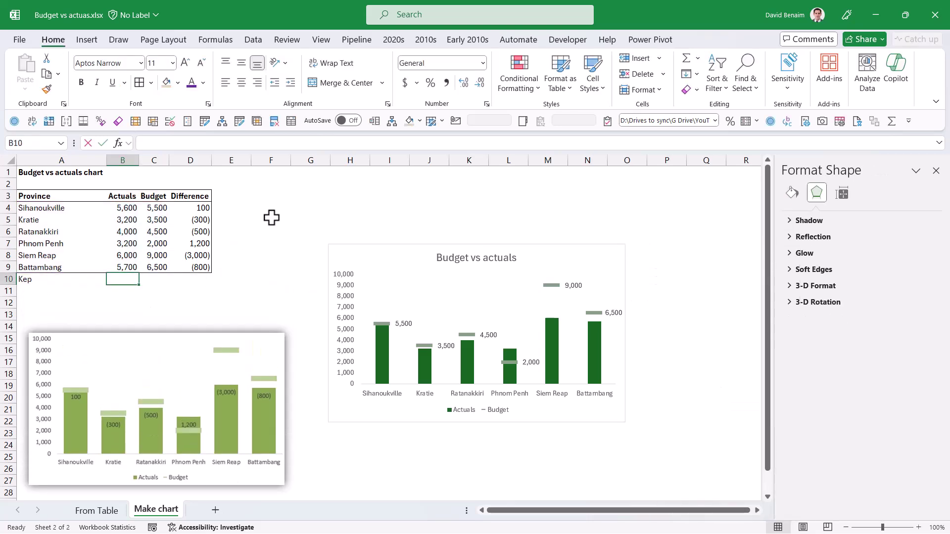
type("5000")
key("Tab")
type("43")
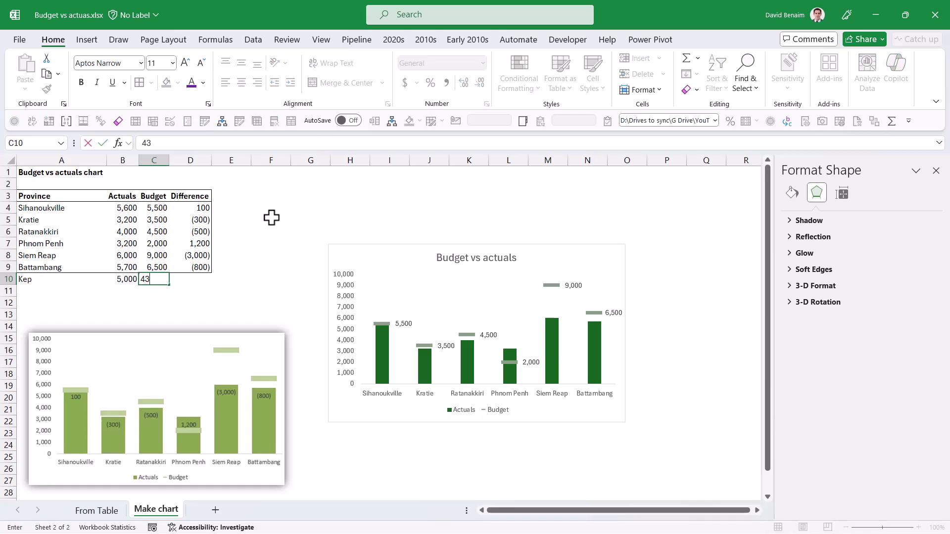
key("Tab")
key("Up")
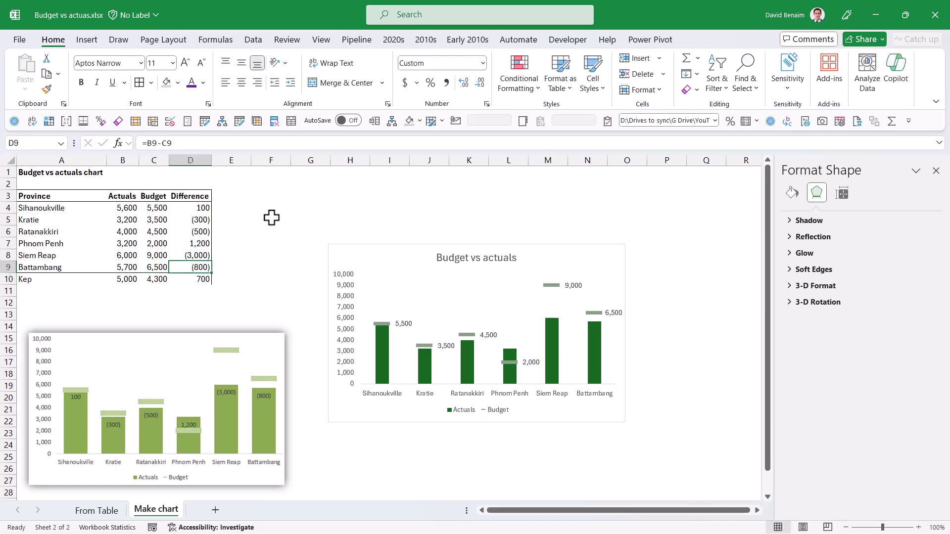
Check the chart's source range and the Kep Difference formula in D10
left_click(371, 256)
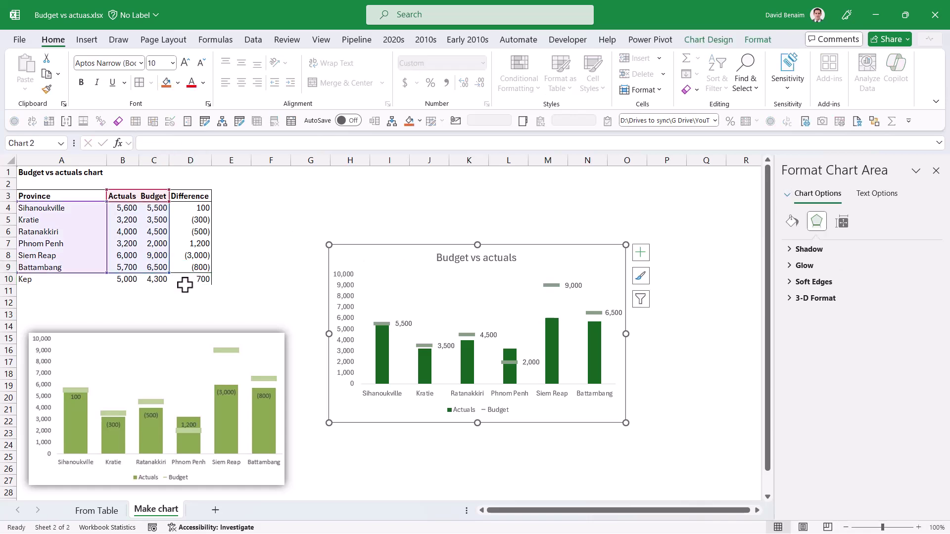
left_click(42, 279)
left_click(198, 279)
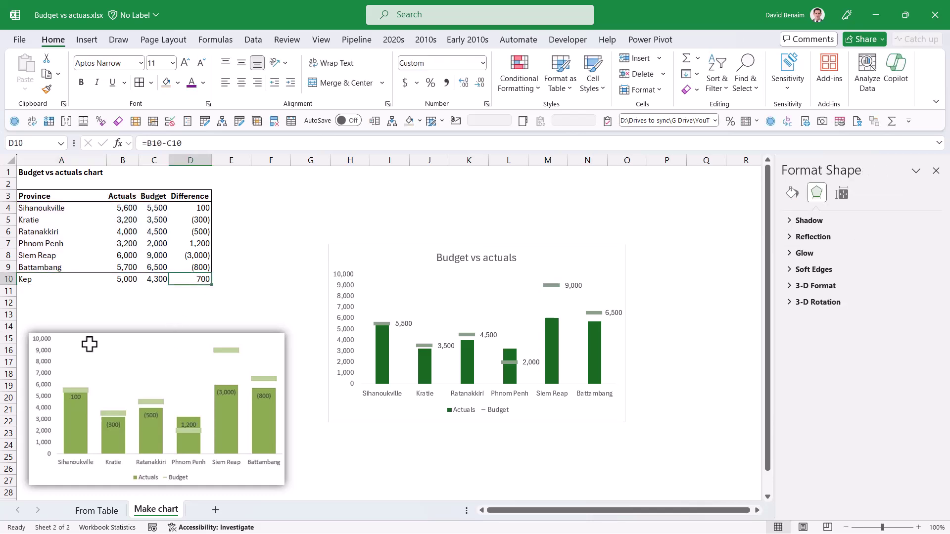
On the From Table sheet, add row 11: Kep, 5,000 actual, 4,300 budget
left_click(97, 510)
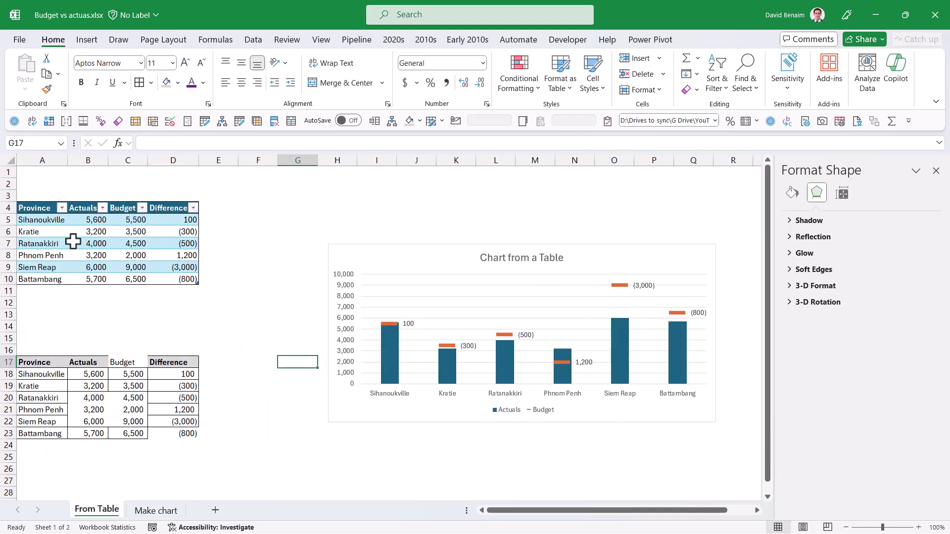
left_click(115, 255)
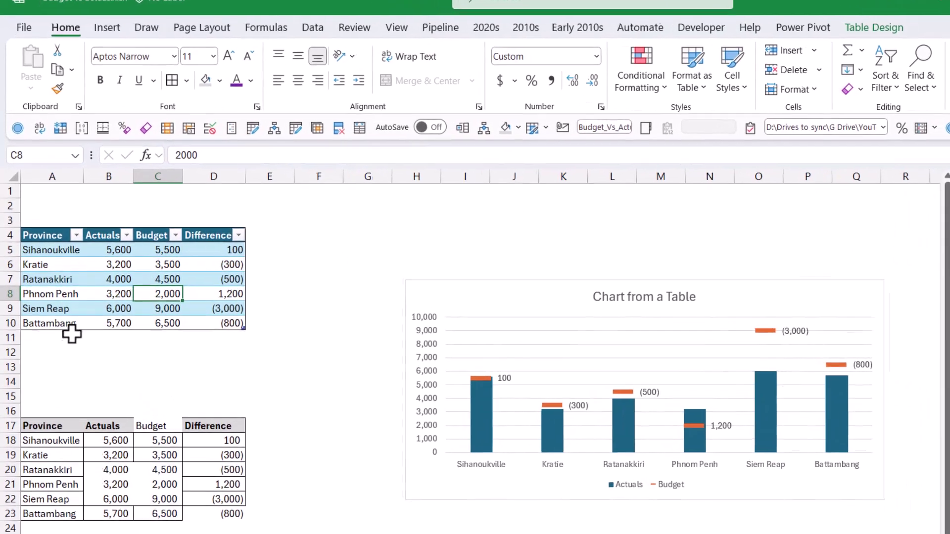
left_click(53, 309)
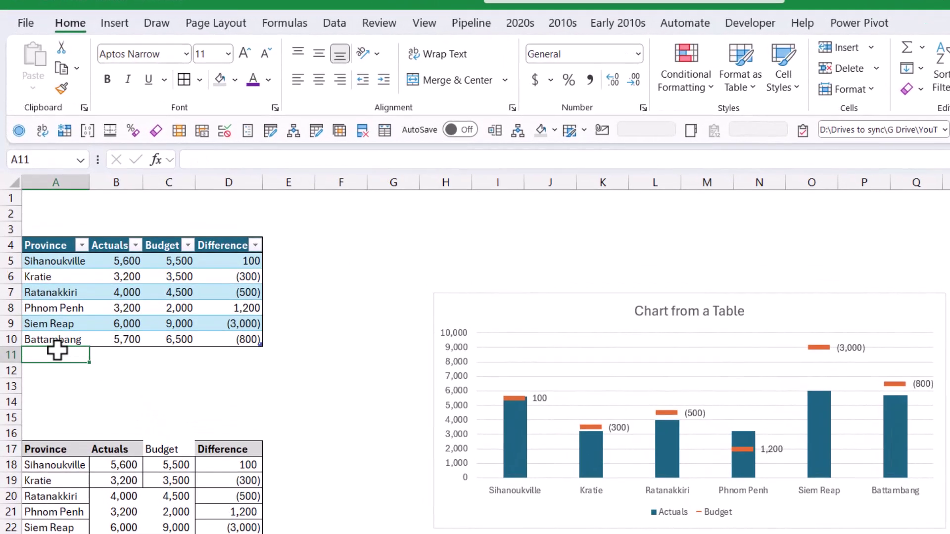
type("Kep")
key("Tab")
type("5")
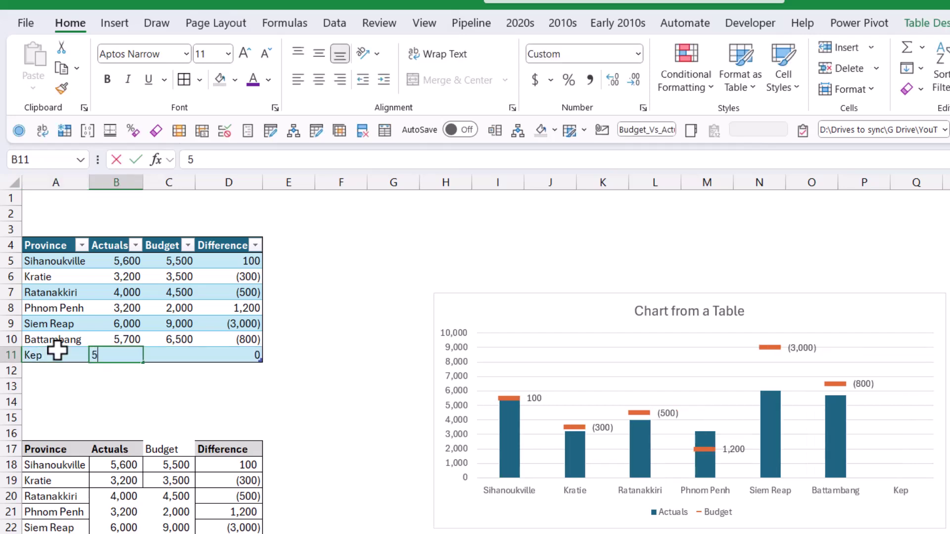
type(",000")
key("Tab")
type("4")
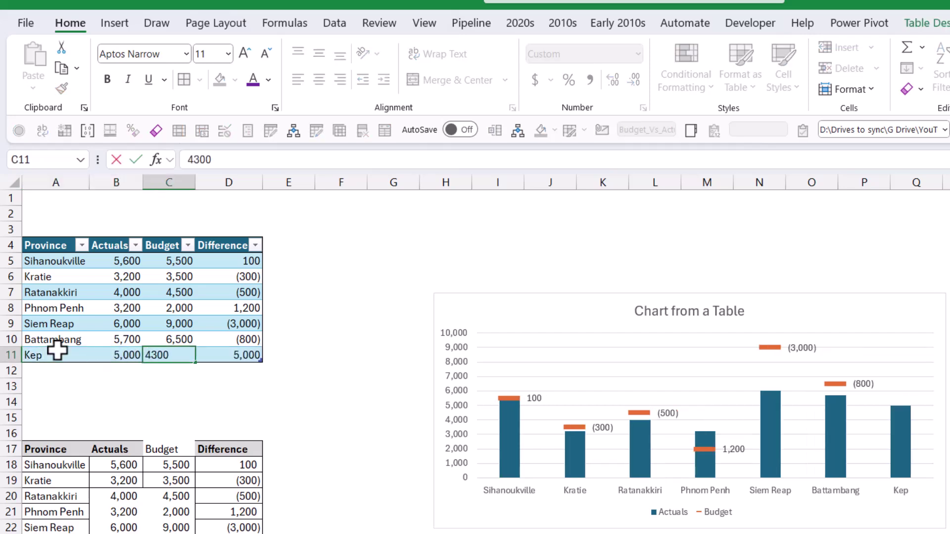
key("Tab")
Select the chart to confirm its range now includes Kep
left_click(132, 307)
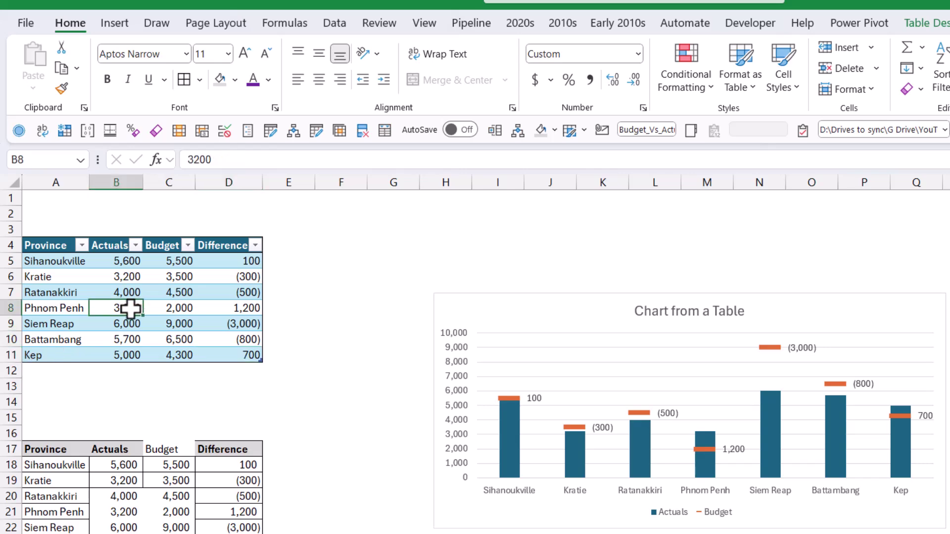
left_click(534, 310)
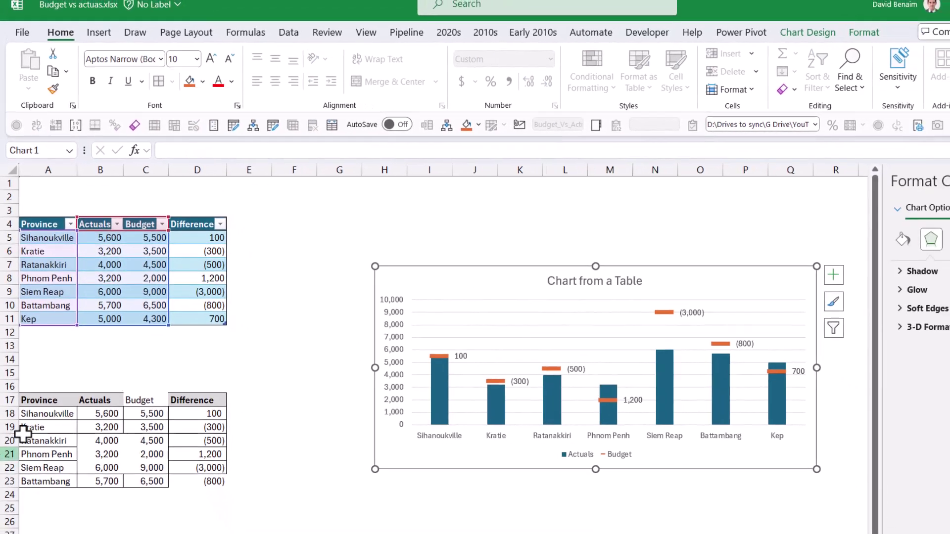
left_click(39, 397)
Copy the lower province table A17:D23 and paste it at J2 on the Make table sheet
left_click_drag(44, 362, 172, 445)
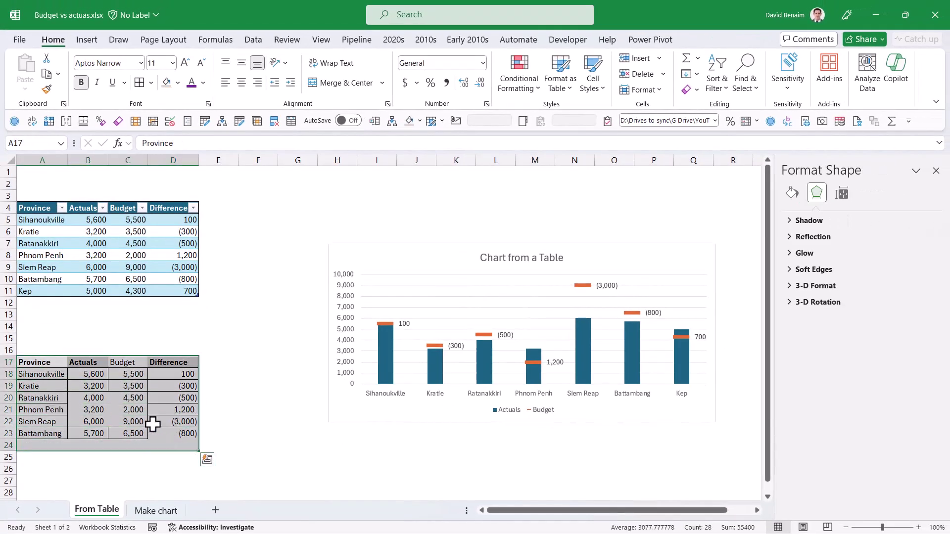
key("shift+Up")
key("ctrl+c")
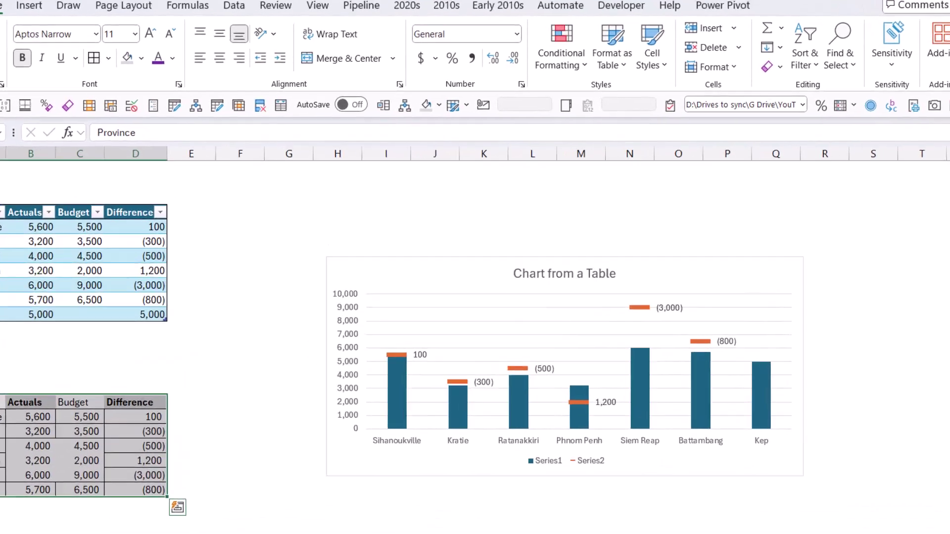
left_click(148, 513)
key("ctrl+v")
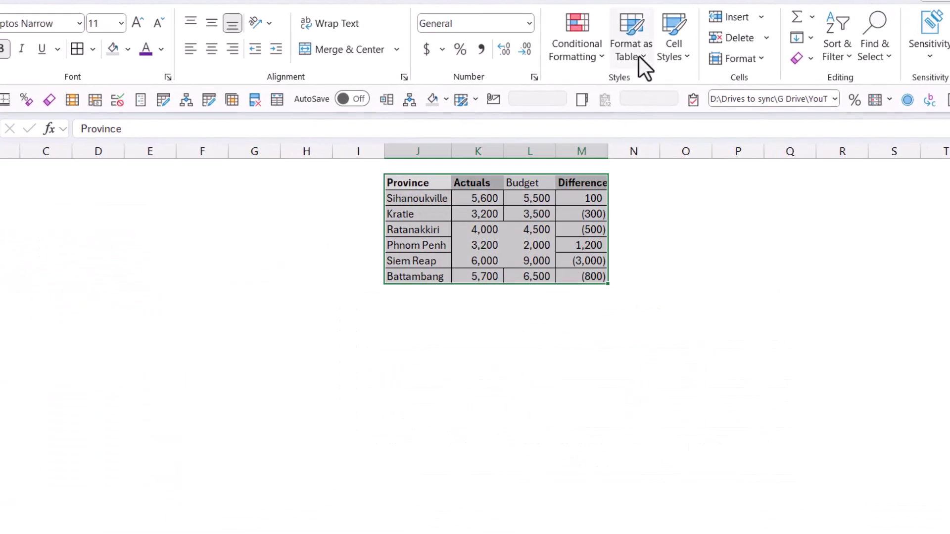
Format the pasted range as an orange-style table with headers, clearing old formatting
left_click(635, 50)
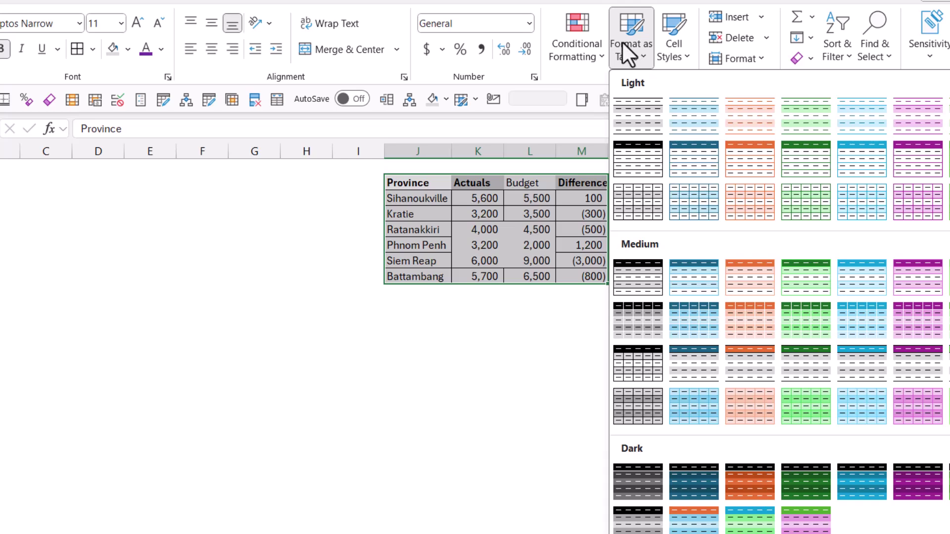
right_click(744, 162)
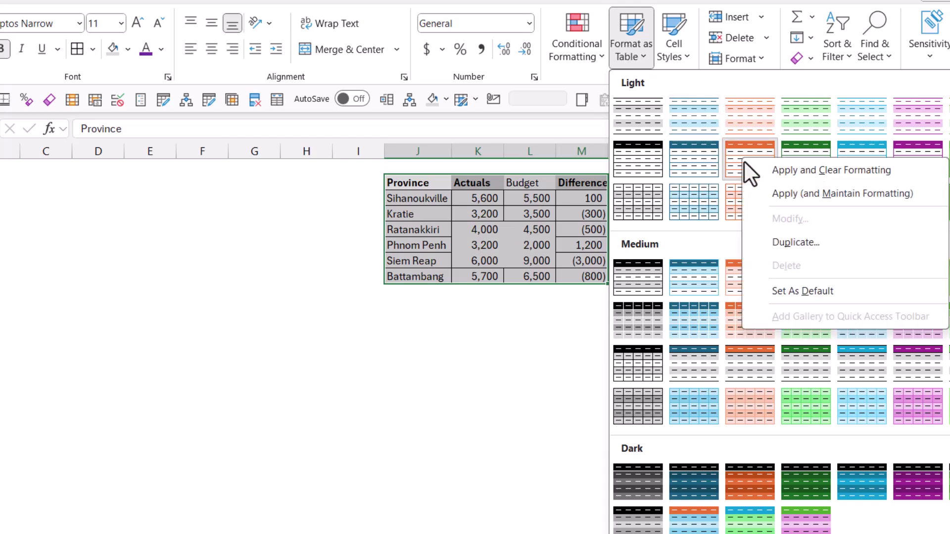
left_click(845, 174)
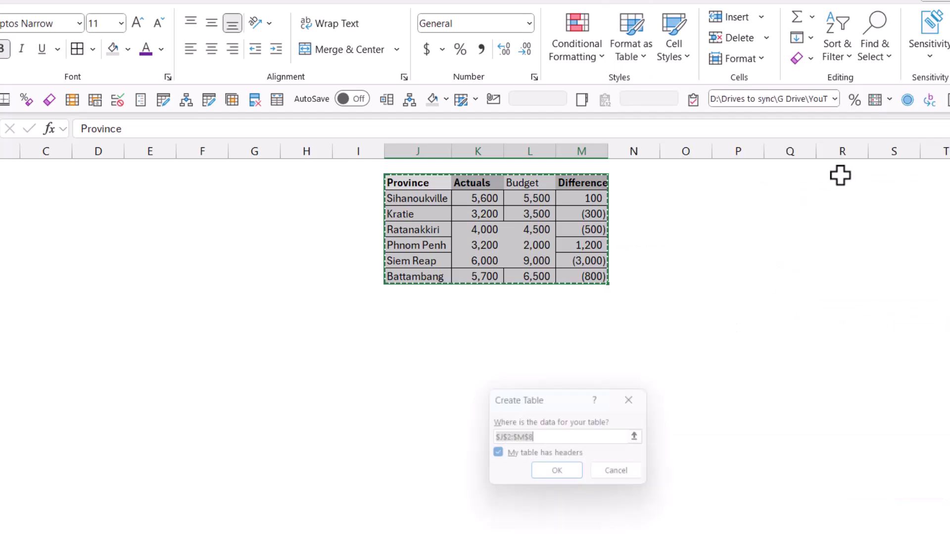
left_click(571, 475)
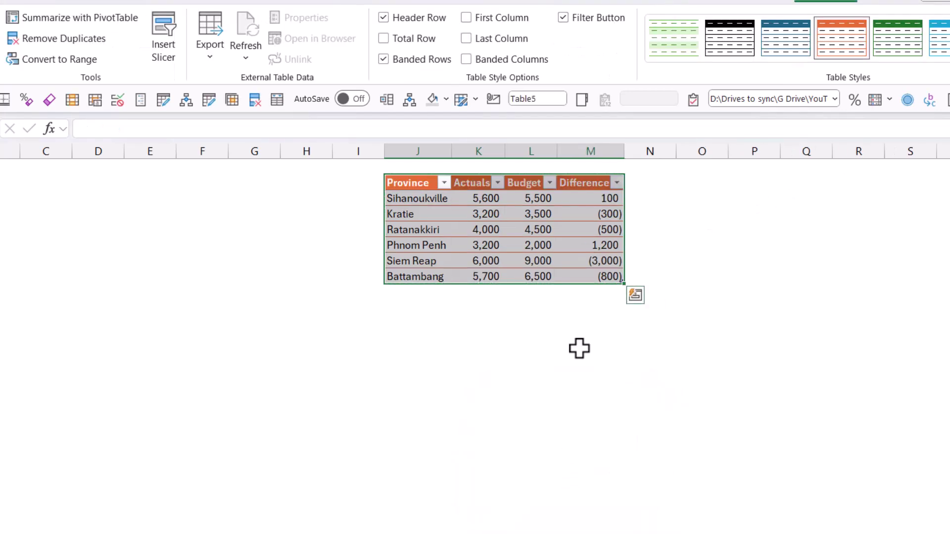
left_click(542, 216)
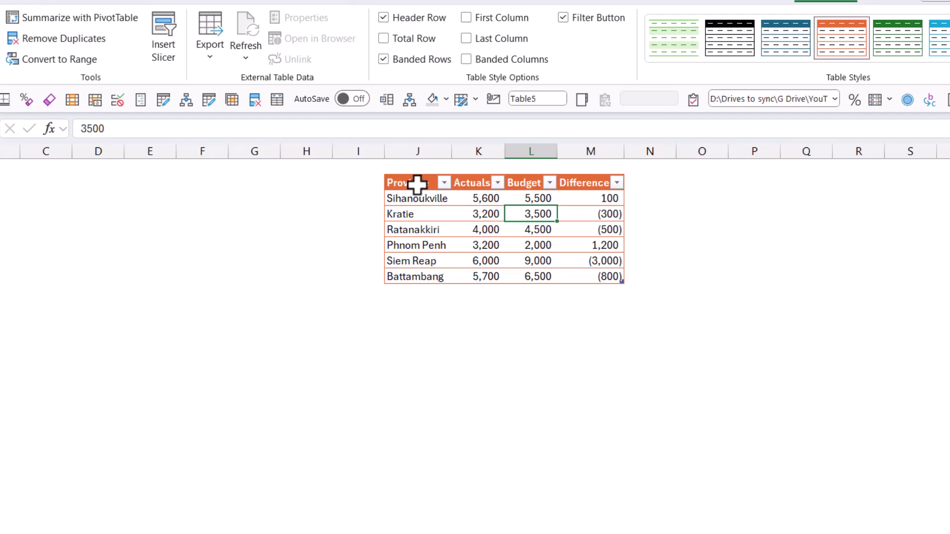
left_click_drag(420, 183, 532, 276)
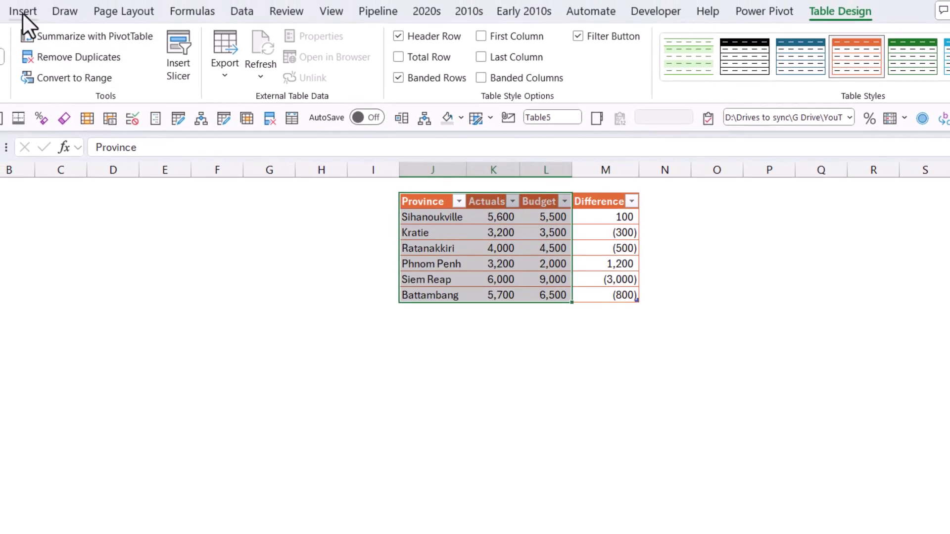
Insert a clustered column chart of the table and move it below the table
left_click(22, 13)
left_click(399, 36)
left_click(408, 96)
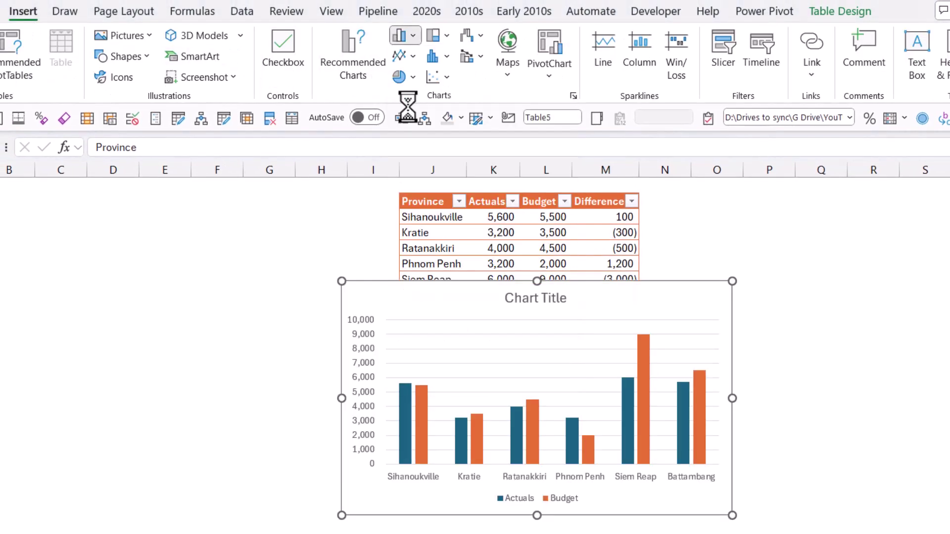
left_click_drag(591, 296, 658, 326)
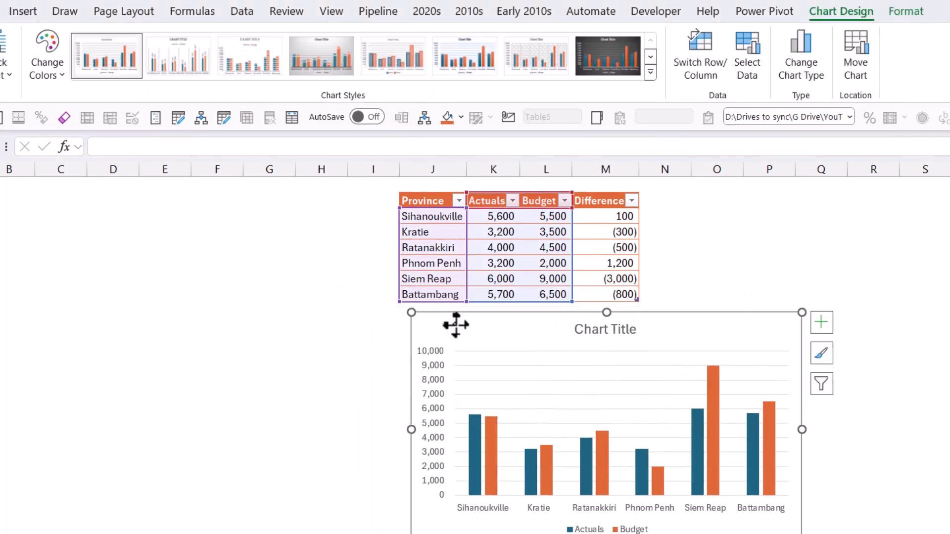
Add a Kep row with 7000 actual and 6800 budget, and confirm the chart includes it
left_click(440, 309)
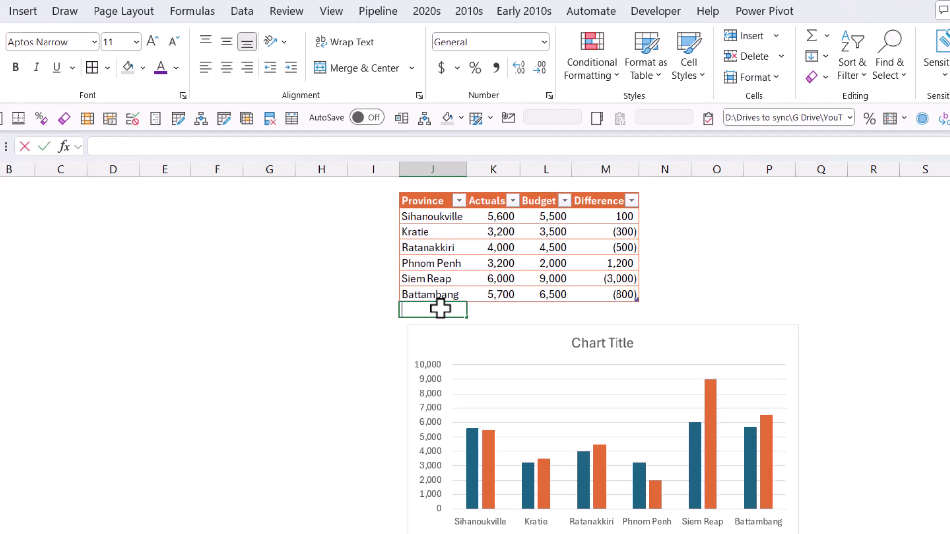
type("Kep")
key("Tab")
type("70")
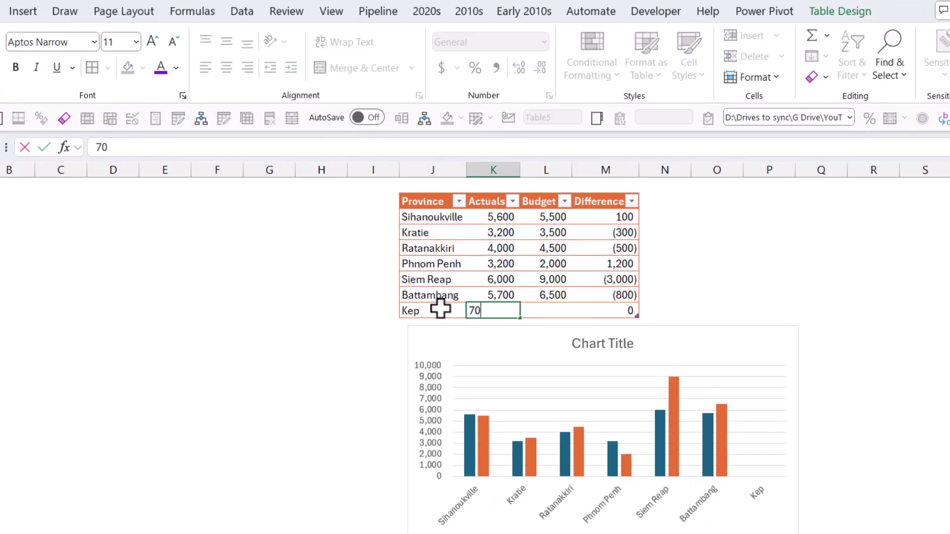
key("Tab")
type("6")
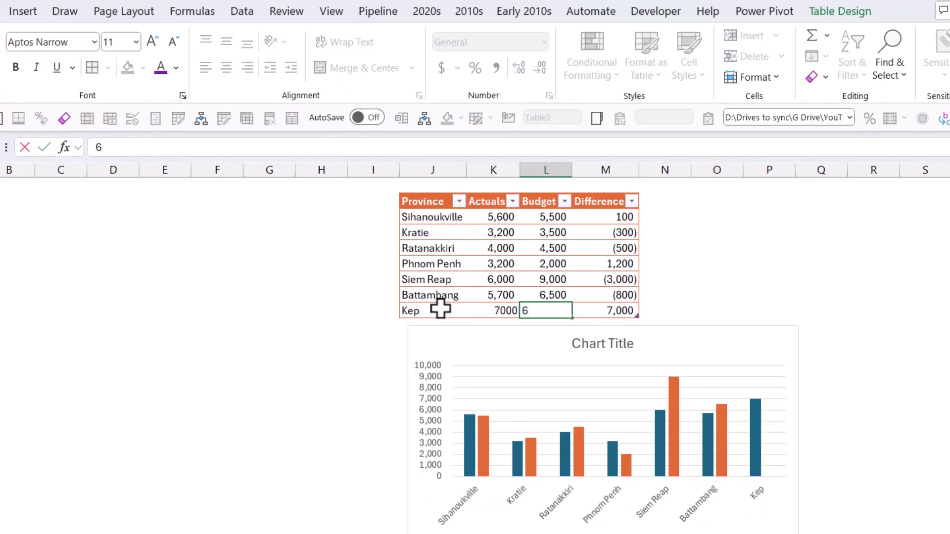
key("Tab")
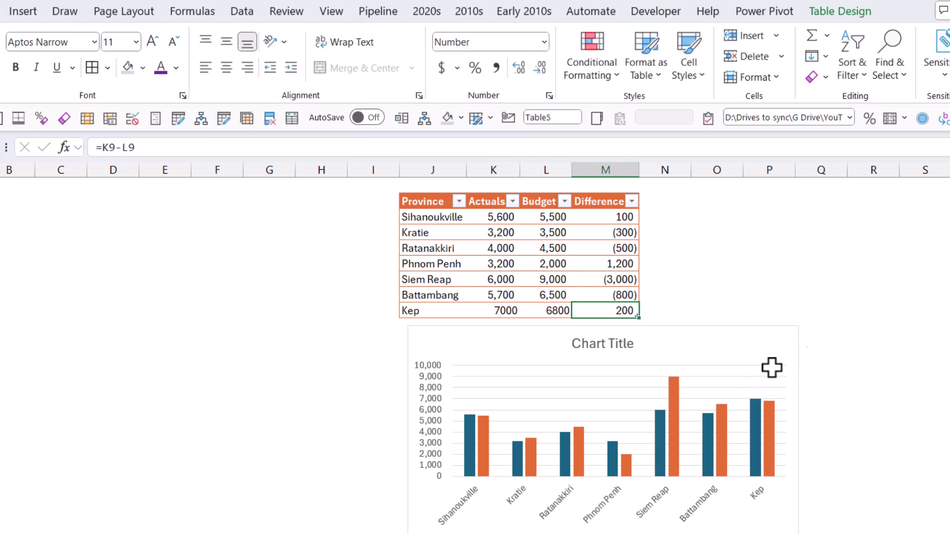
left_click(759, 343)
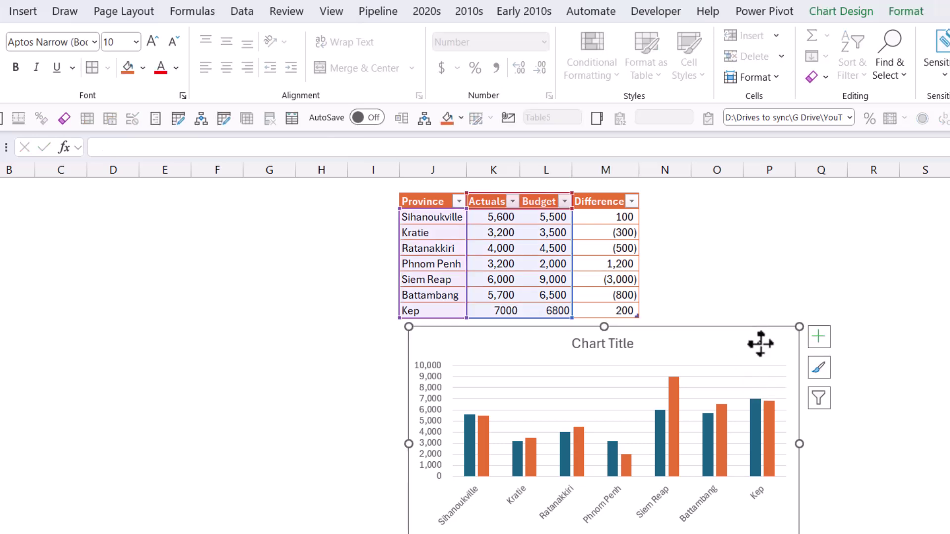